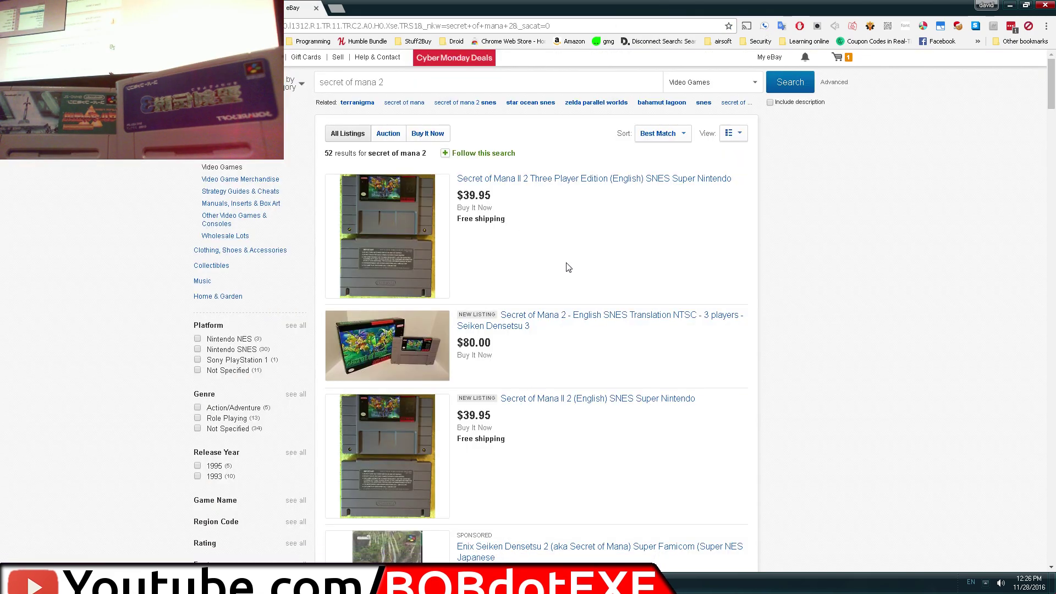
Scroll down and back up through the Secret of Mana 2 eBay results
scroll(561, 259, "down", 10)
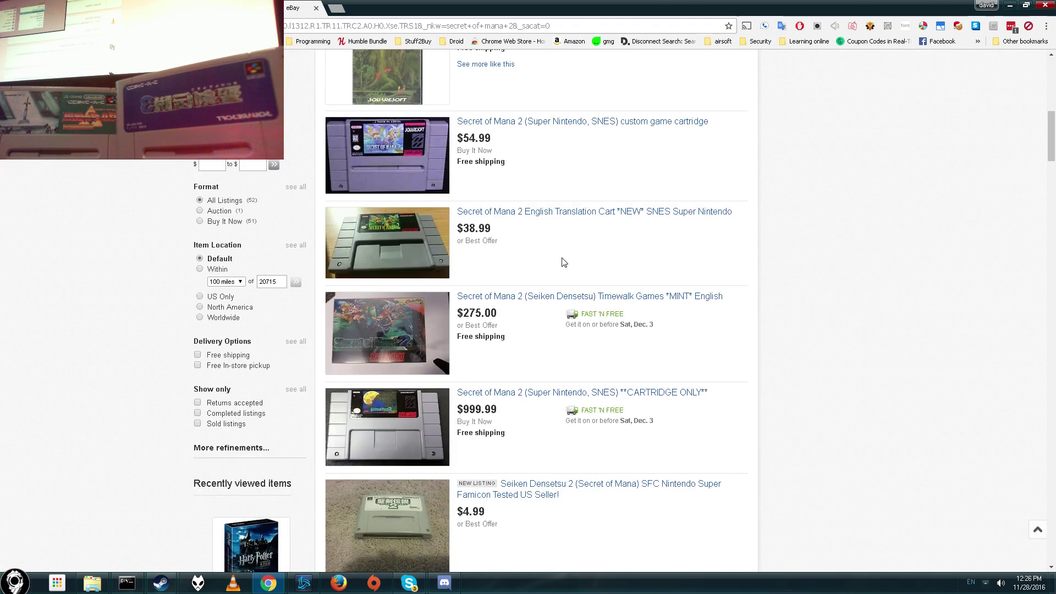
scroll(563, 262, "up", 10)
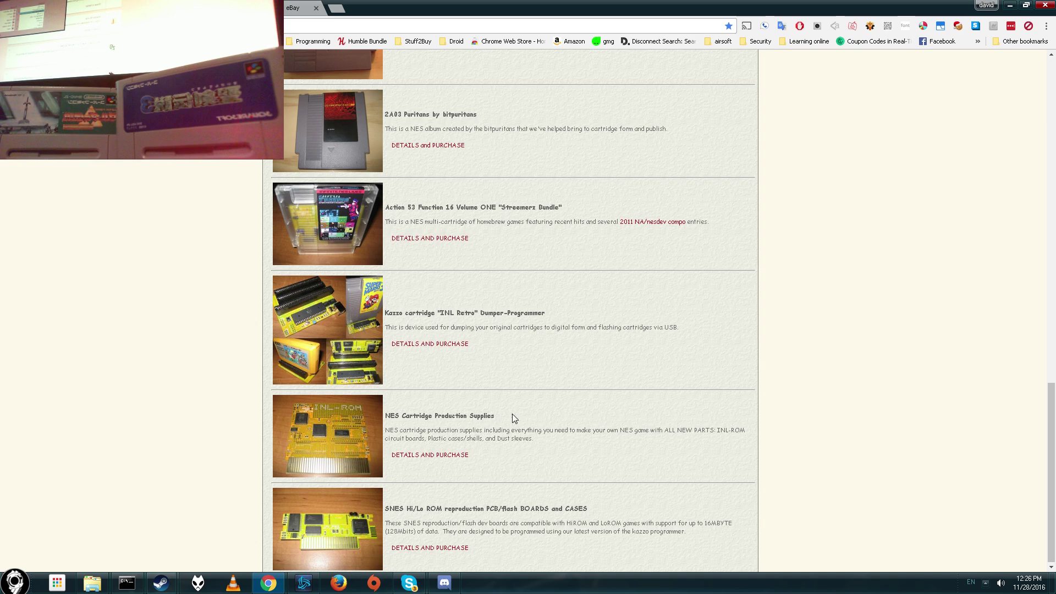
Open the Kazzo programmer details in a new tab and go to the SNES Hi/Lo-ROM boards page
right_click(416, 344)
left_click(445, 350)
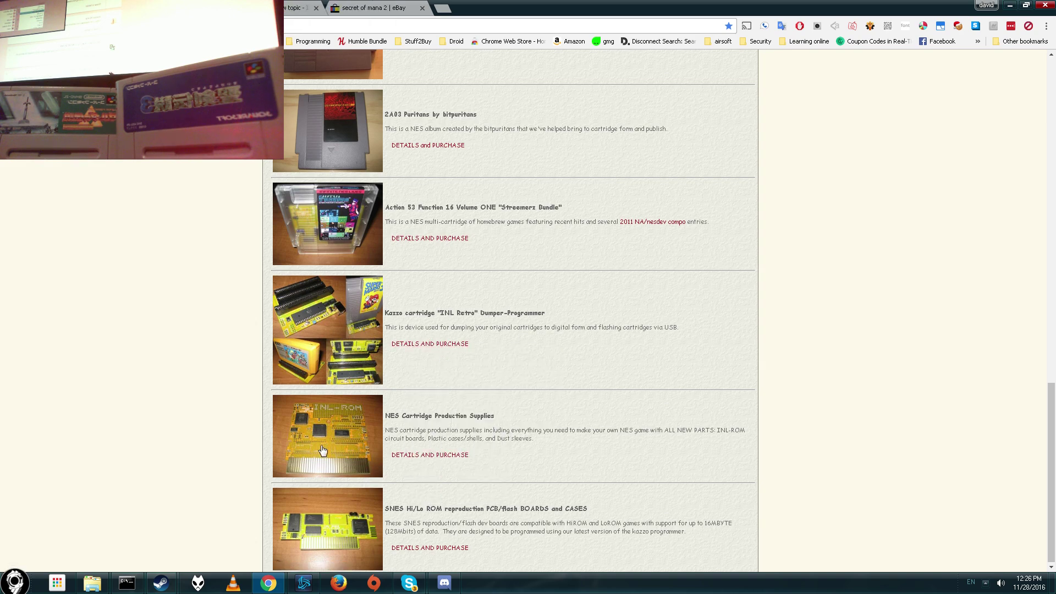
left_click(415, 549)
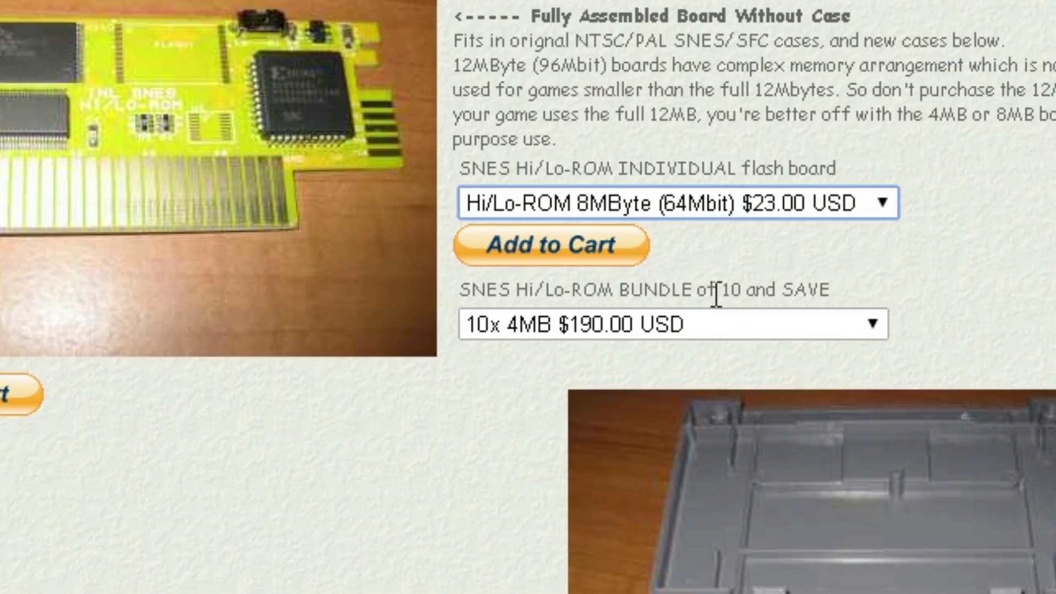
Choose the 8MByte (64Mbit) $23.00 USD flash board size instead of 12MByte
left_click(688, 203)
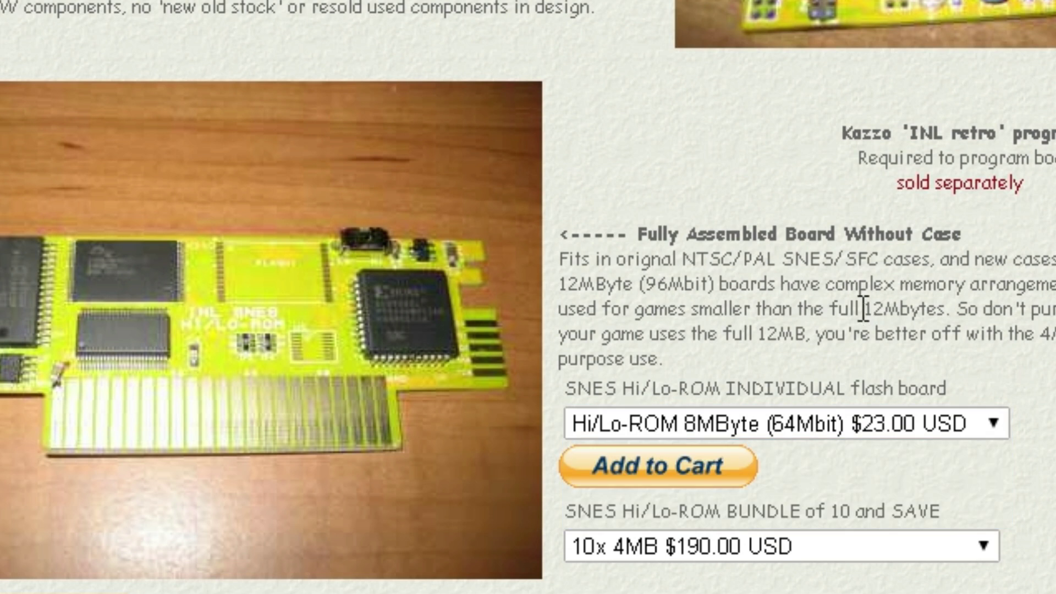
left_click(856, 421)
left_click(804, 511)
left_click(786, 423)
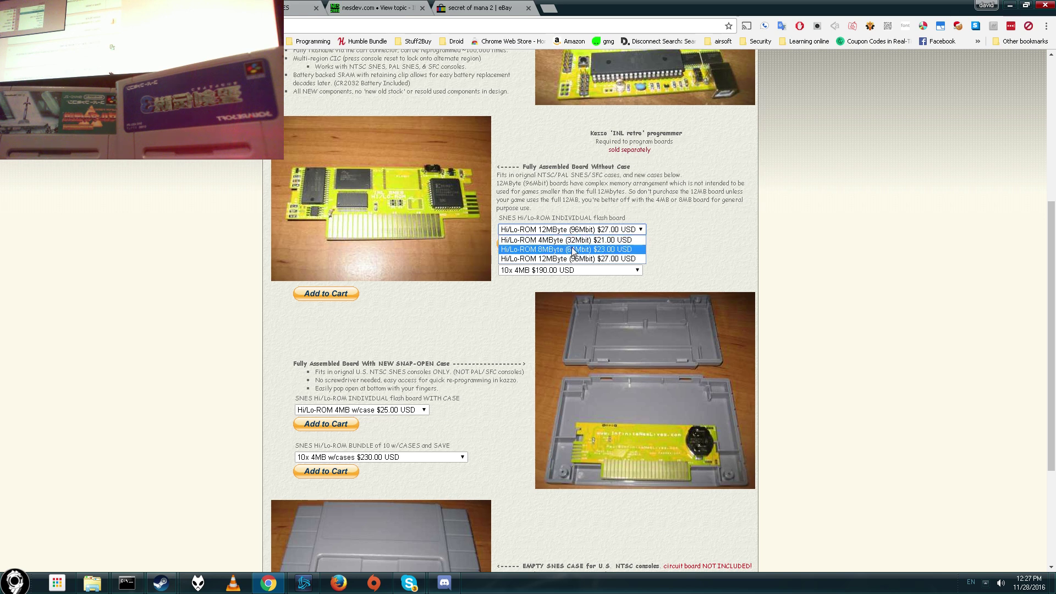
left_click(573, 250)
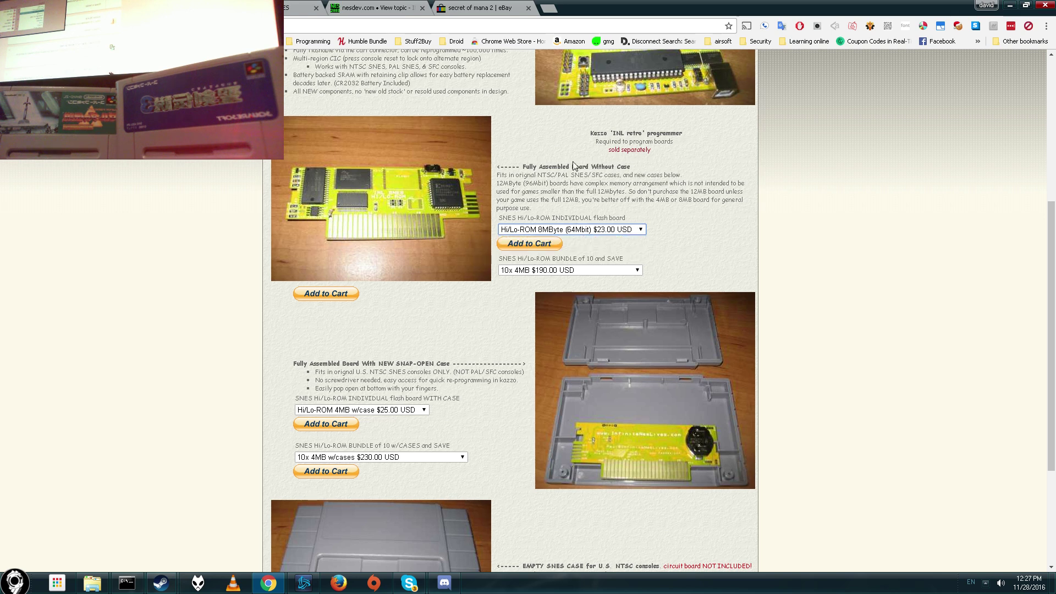
scroll(487, 218, "up", 10)
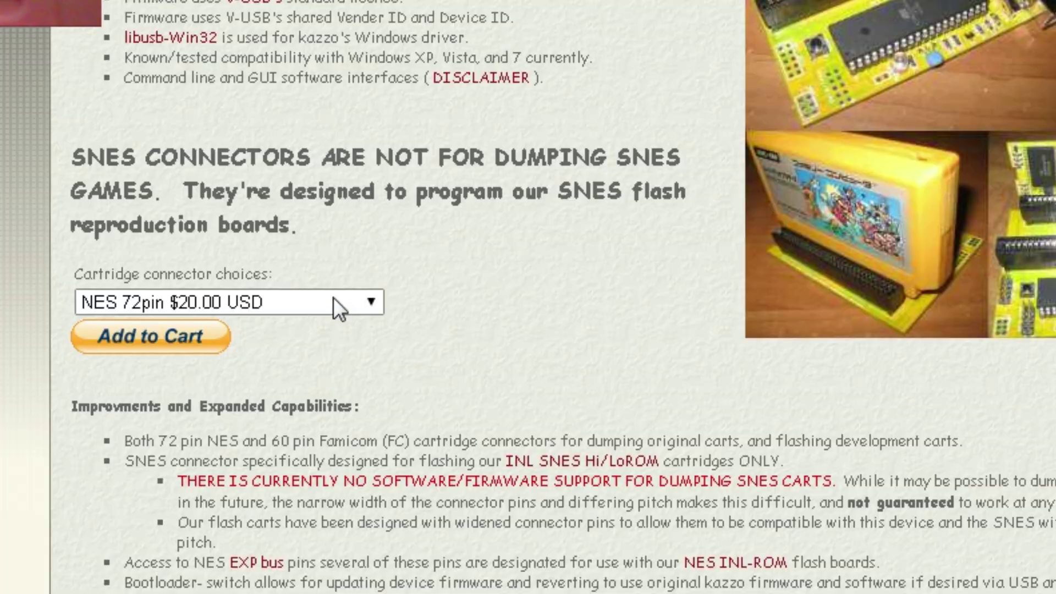
Select NES & SNES $25.00 USD as the Kazzo programmer's cartridge connector
left_click(382, 275)
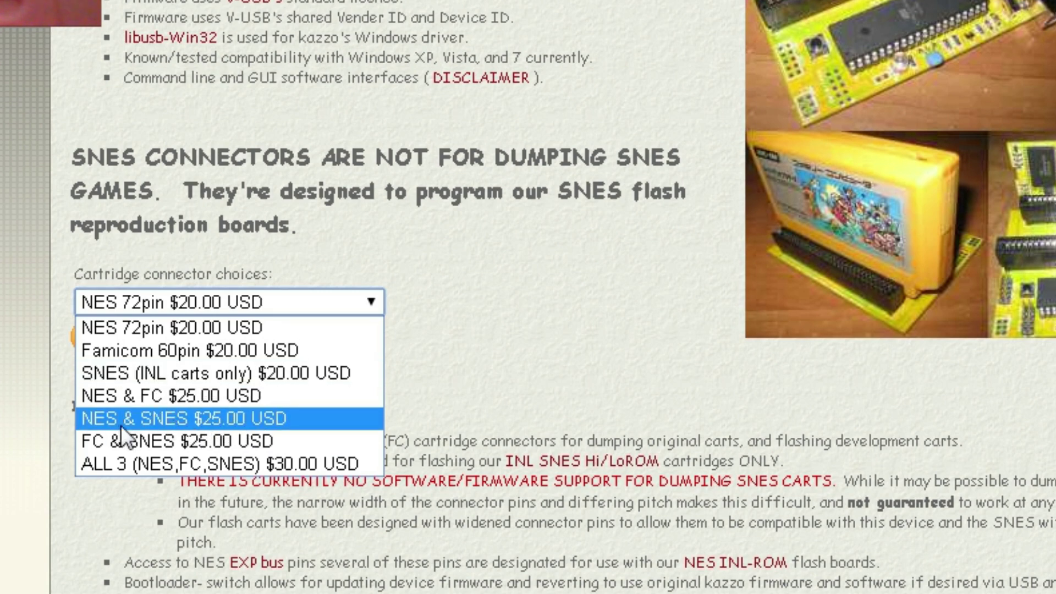
left_click(173, 416)
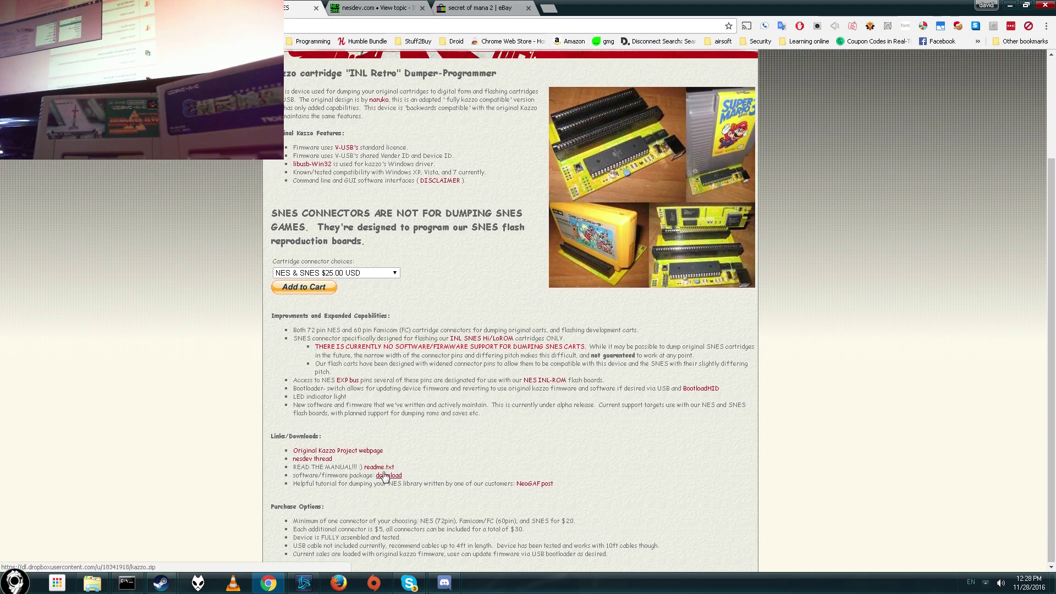
left_click(384, 475)
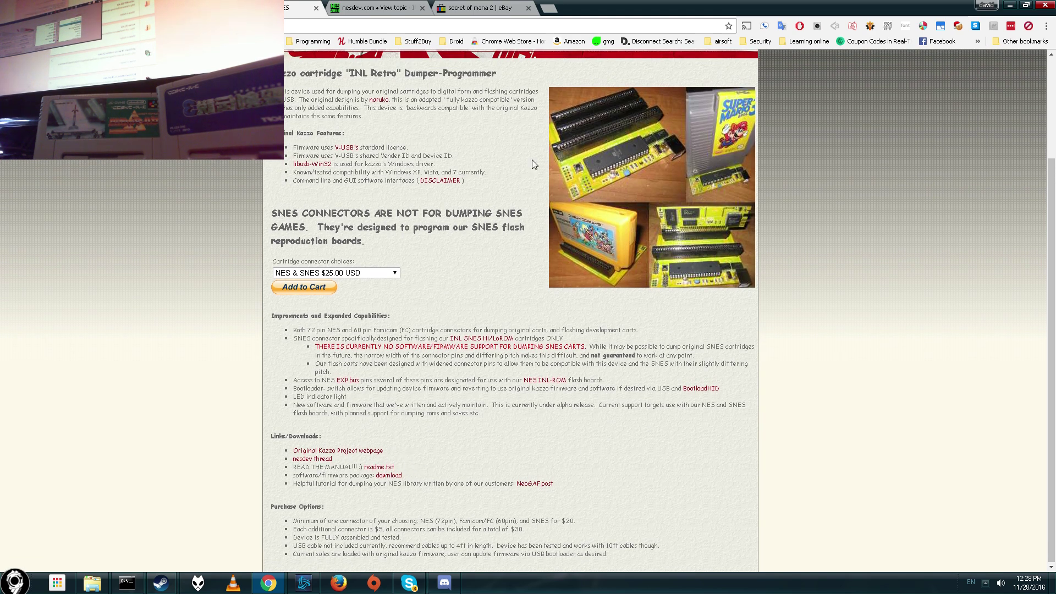
Open the DriverPackage and SNESFlasher-Final-2 Dropbox links from the INL FlashCart thread in new tabs
left_click(367, 10)
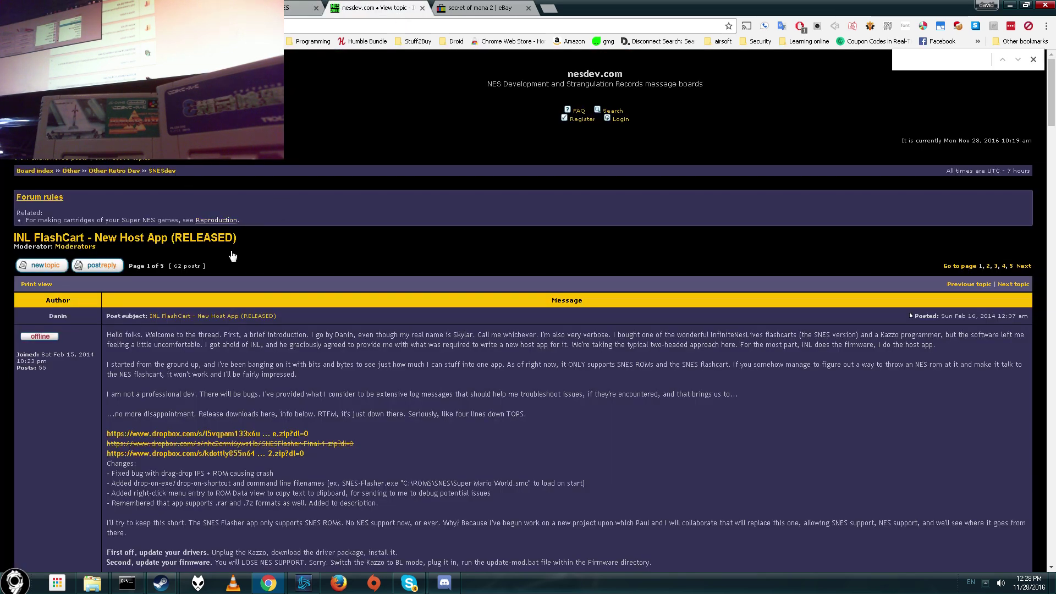
scroll(187, 220, "down", 4)
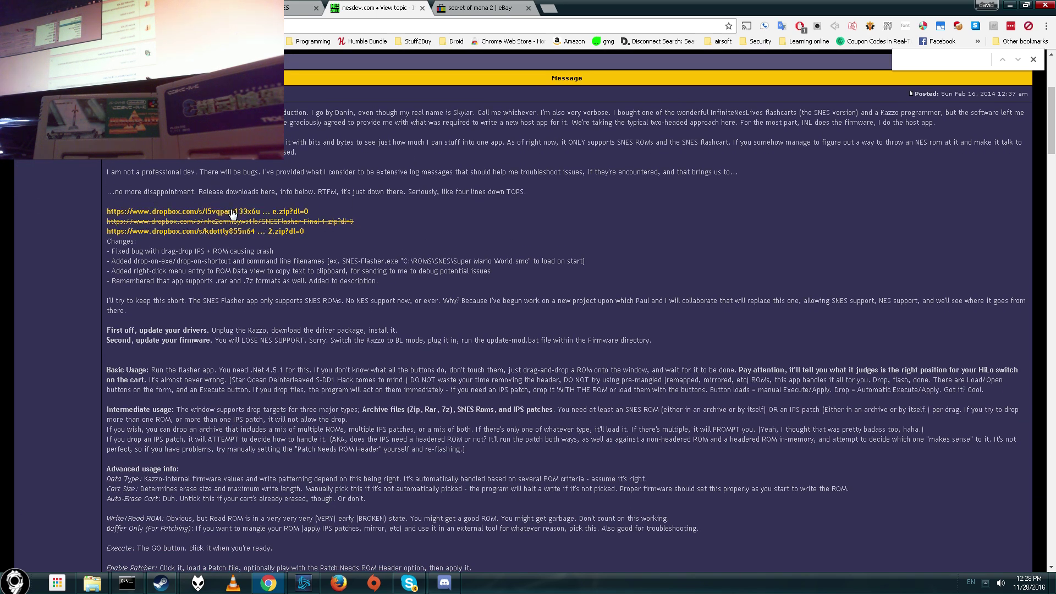
left_click(257, 213, "ctrl")
left_click(272, 231, "ctrl")
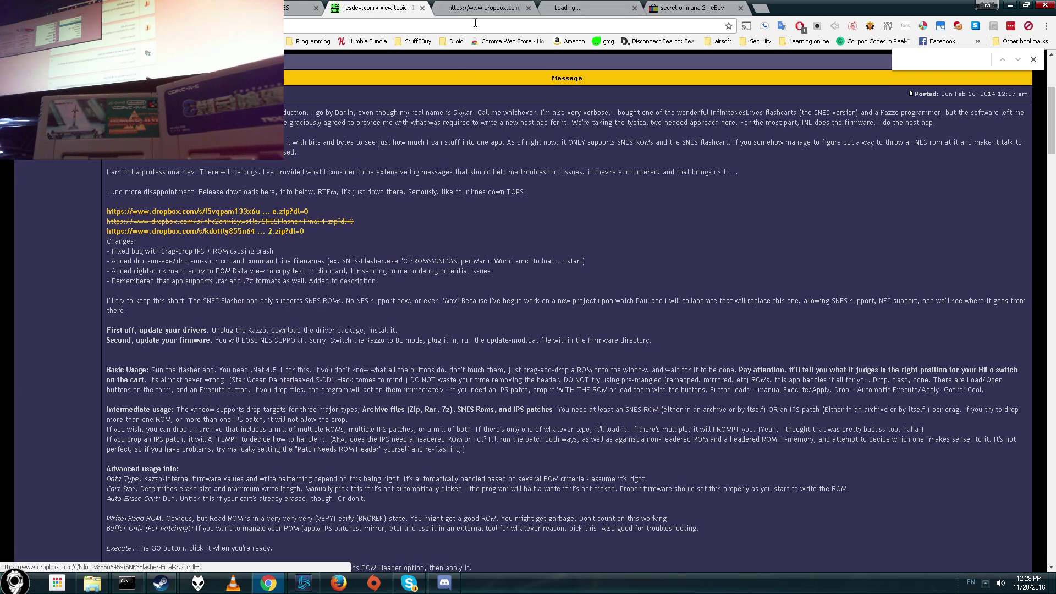
key("ctrl+Tab")
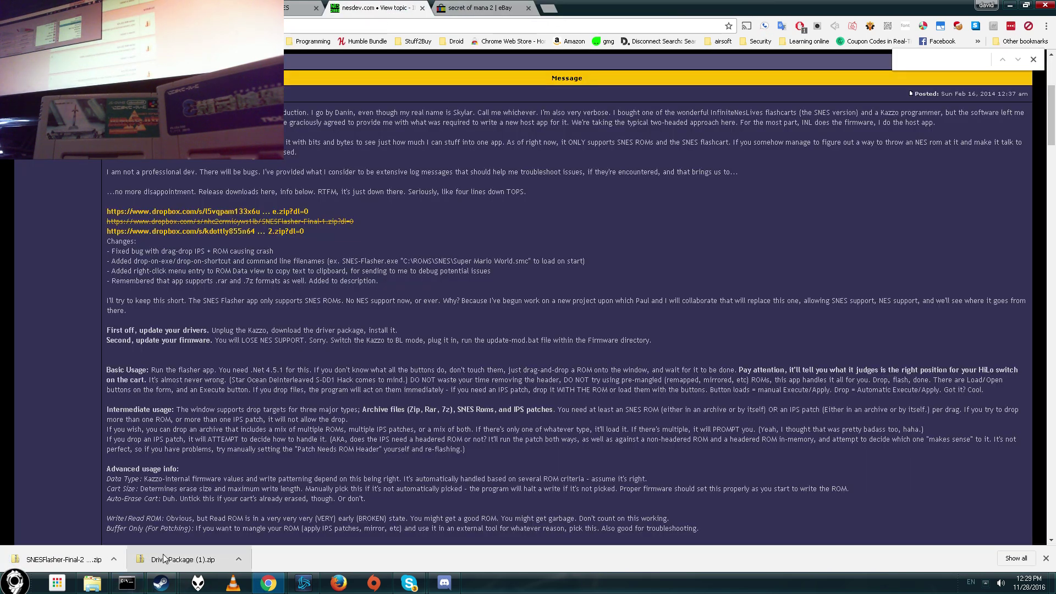
Open both downloaded zips and copy the DriverPackage folder into Flash snes
left_click(164, 558)
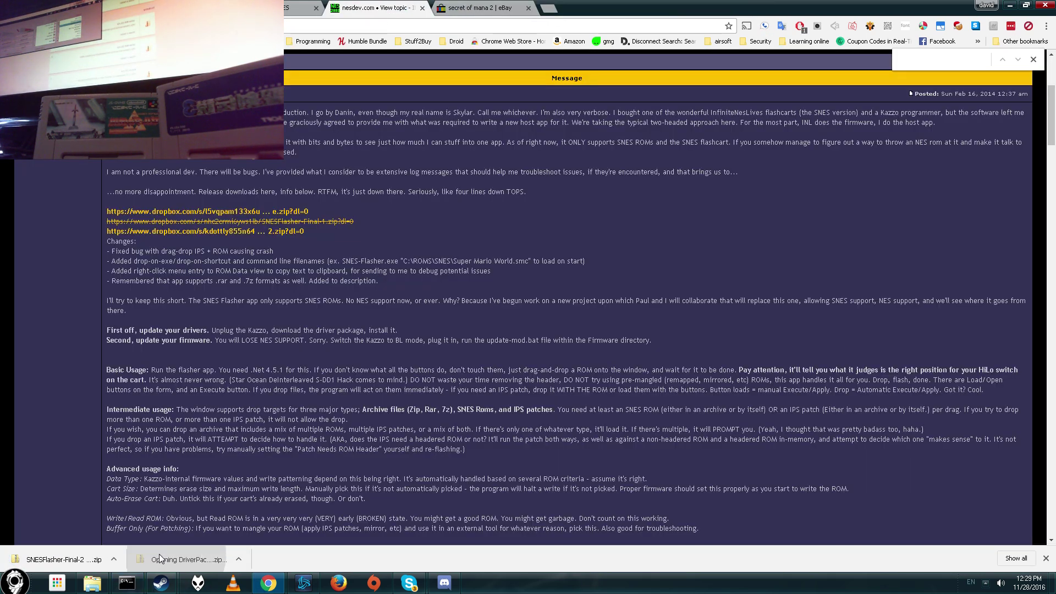
left_click(63, 560)
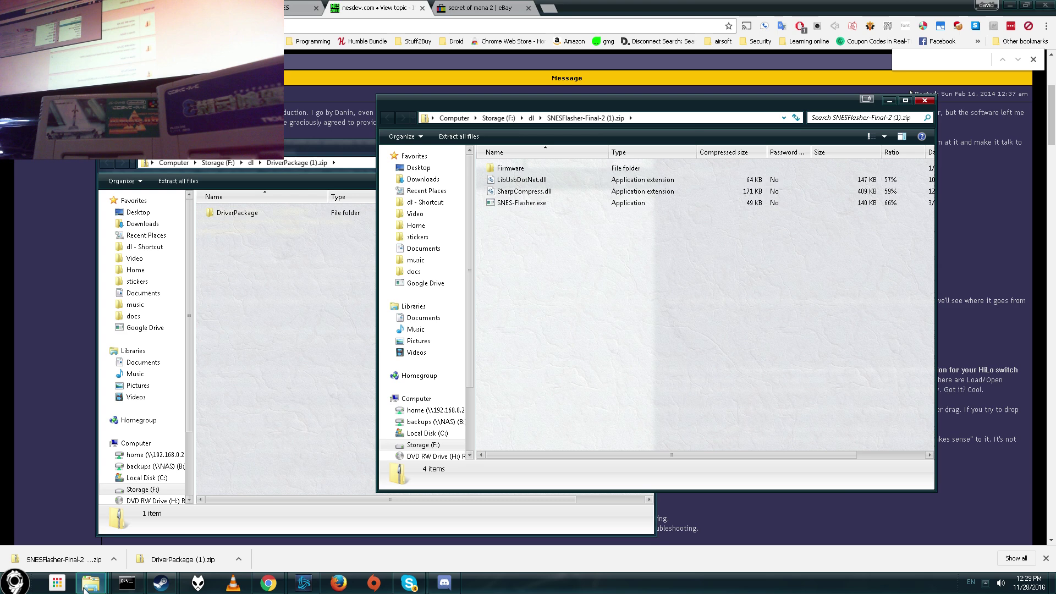
left_click(91, 583)
left_click(83, 541)
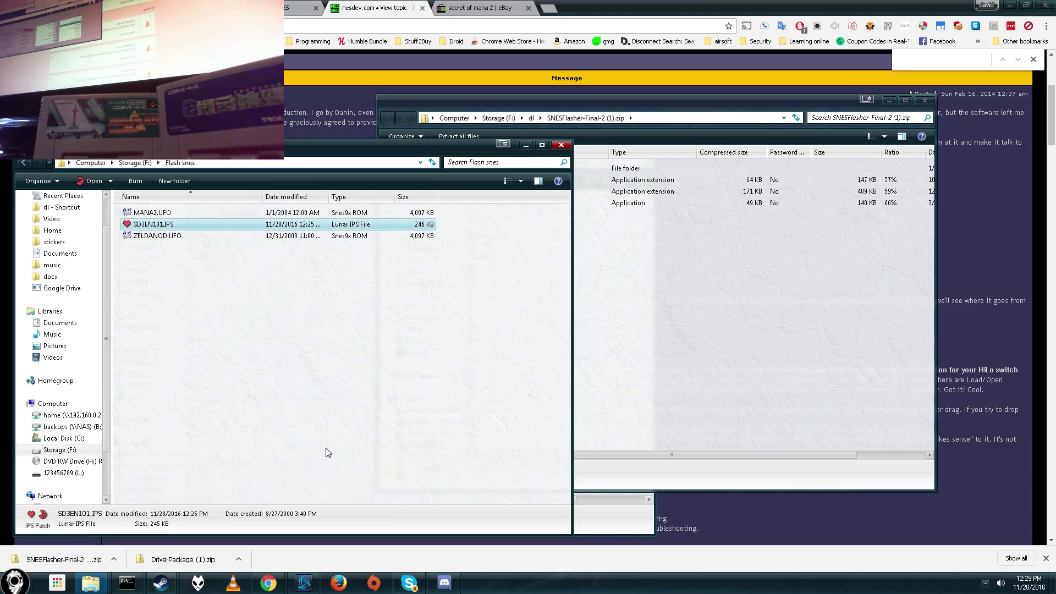
left_click_drag(253, 146, 242, 274)
left_click_drag(245, 216, 212, 438)
Copy all SNESFlasher zip contents into Flash snes and close the zip window
left_click(494, 165)
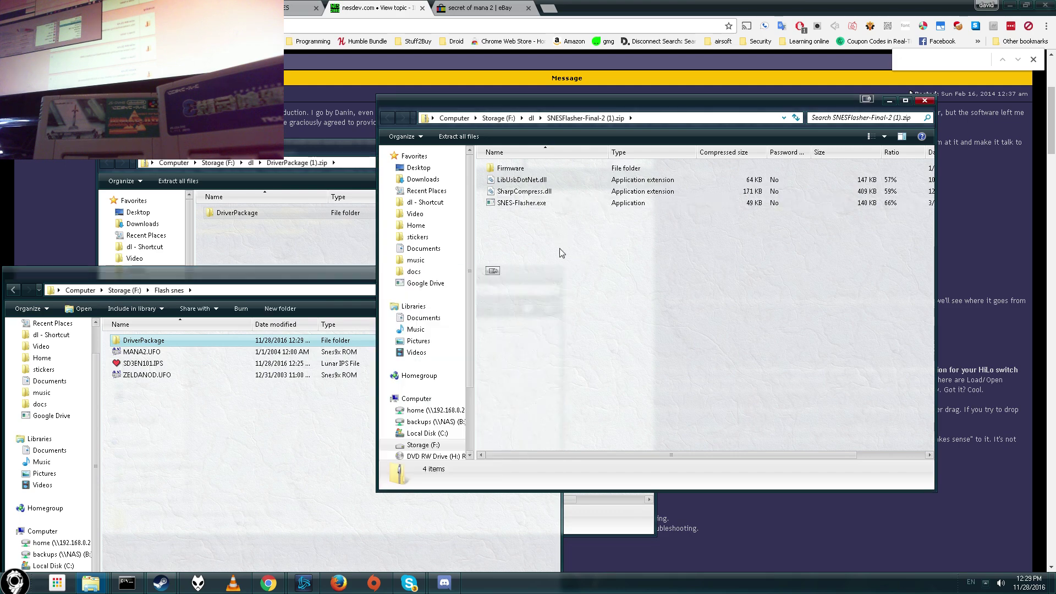
key("ctrl+a")
left_click_drag(502, 191, 193, 500)
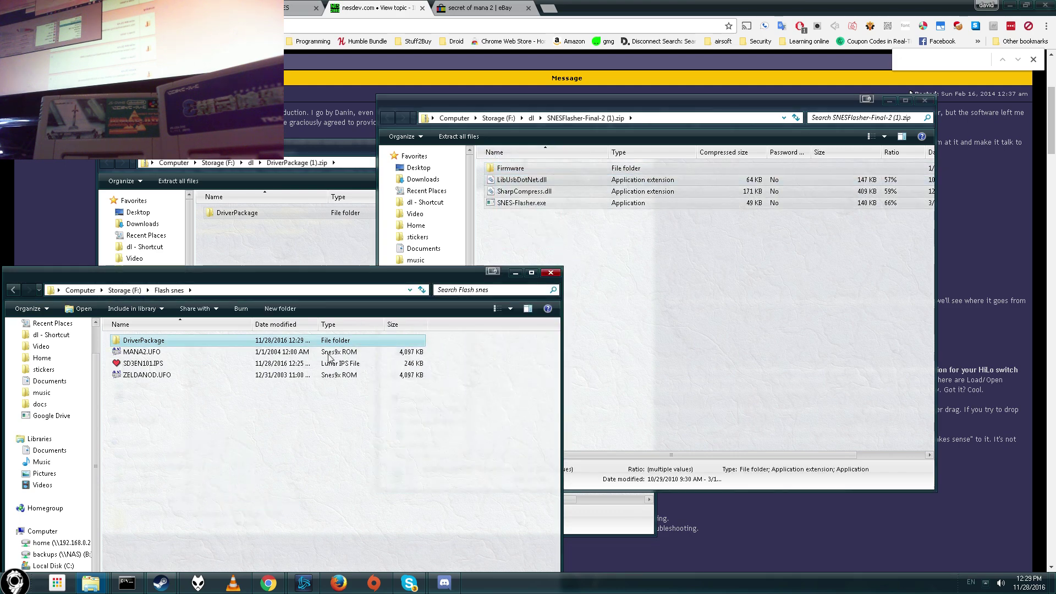
left_click(925, 102)
Close the DriverPackage zip, highlight the 'lose NES support' warning, and return to Flash snes
left_click(644, 146)
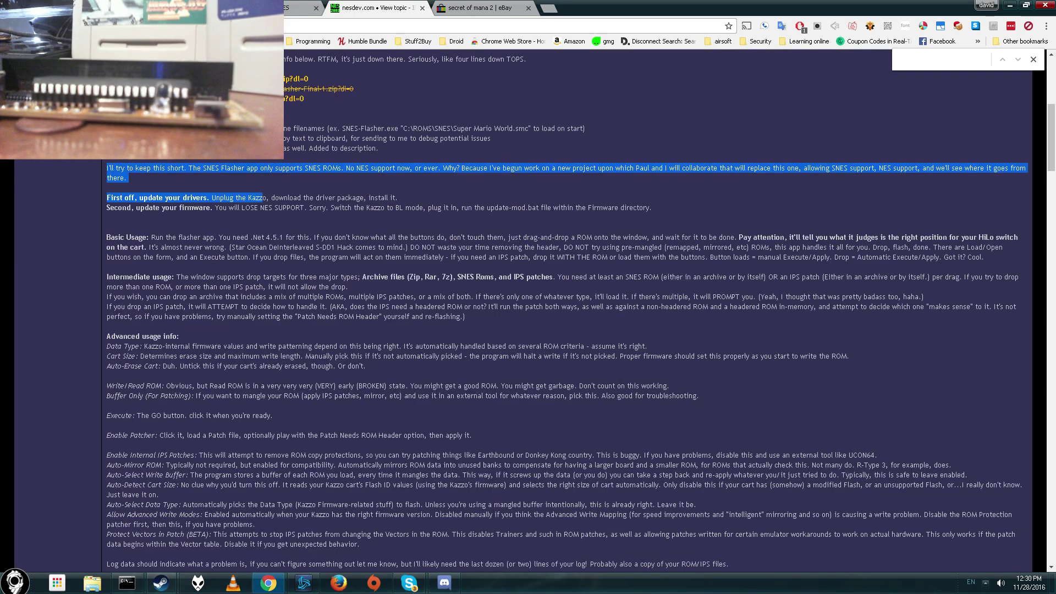
left_click(176, 215)
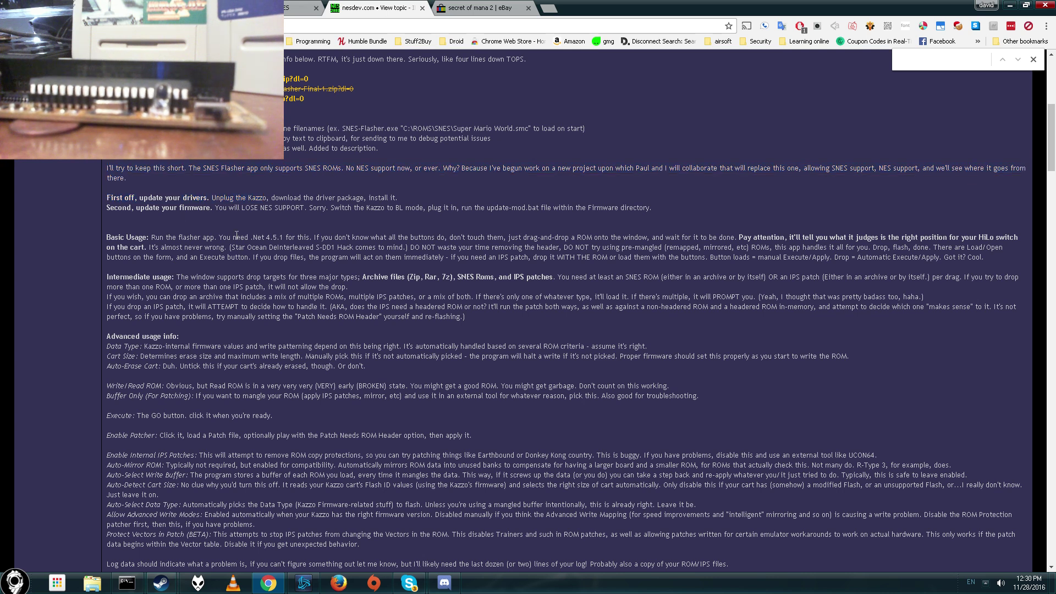
left_click_drag(247, 207, 342, 208)
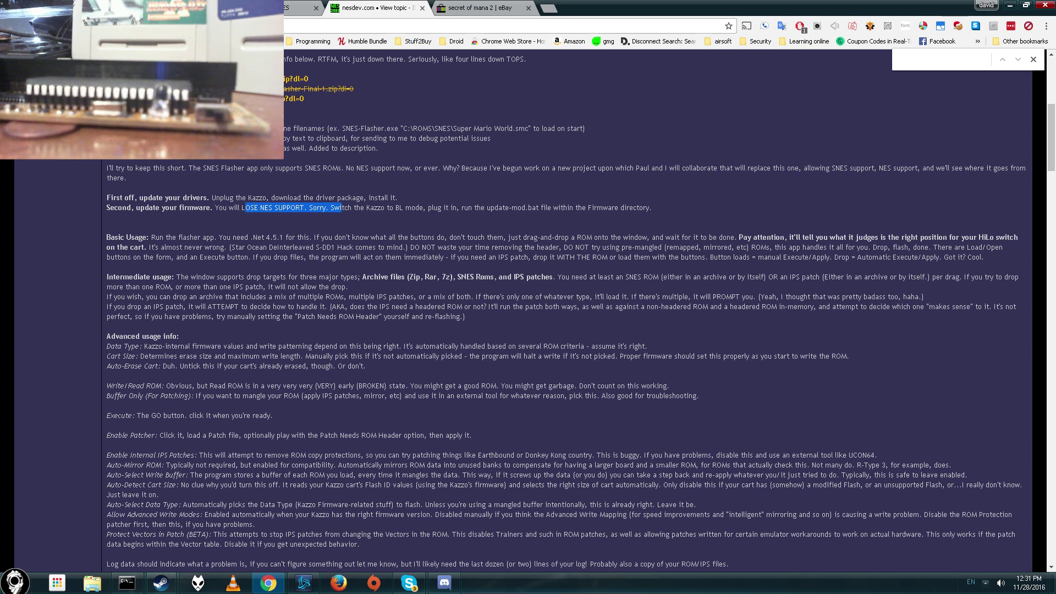
key("alt+Tab")
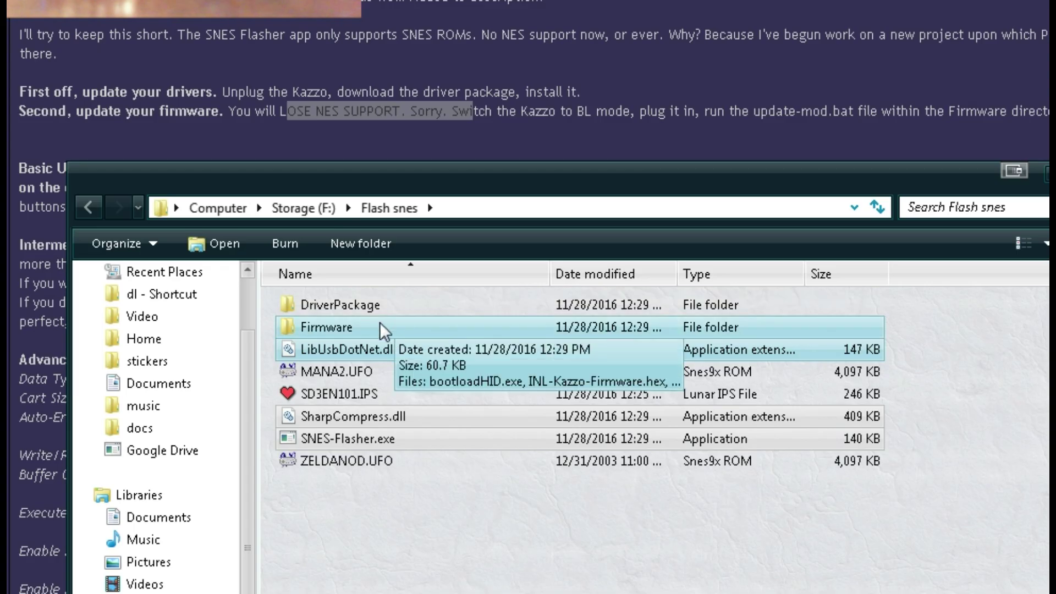
Install the Kazzo drivers from the DriverPackage folder, then return to the Flash snes folder
double_click(285, 307)
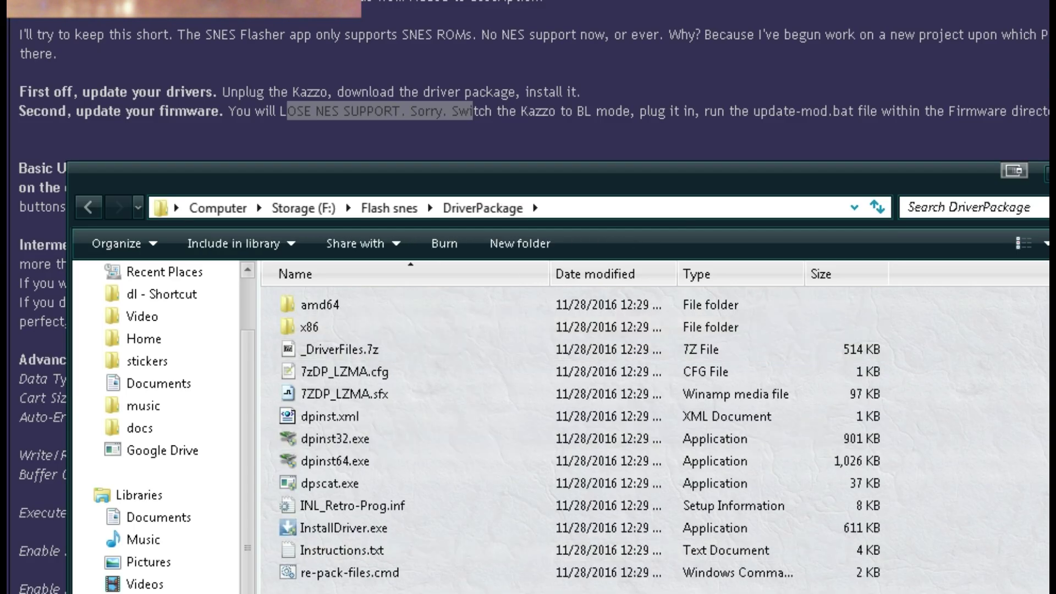
double_click(363, 525)
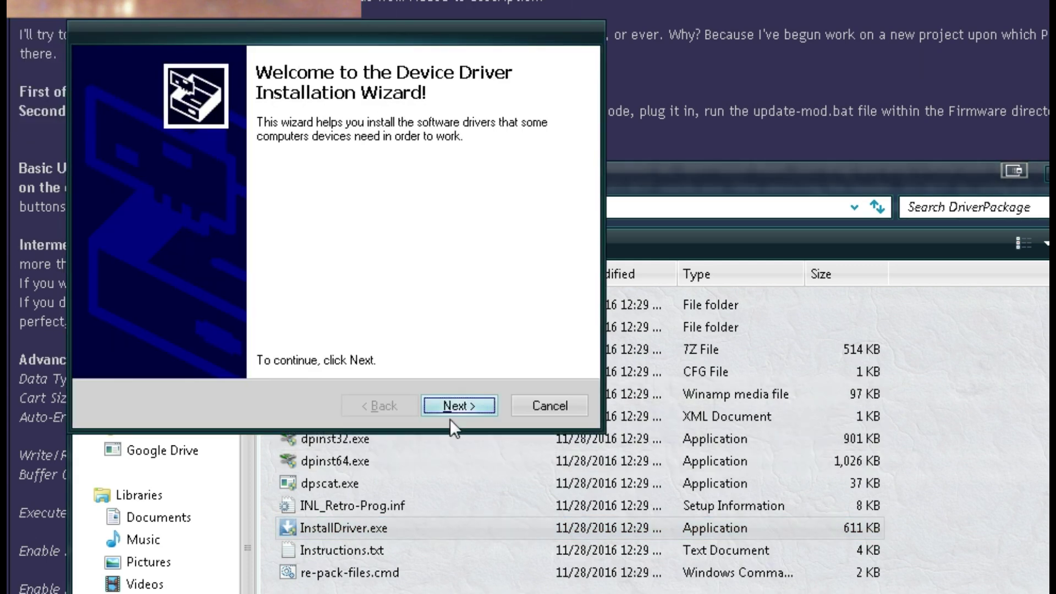
left_click(454, 407)
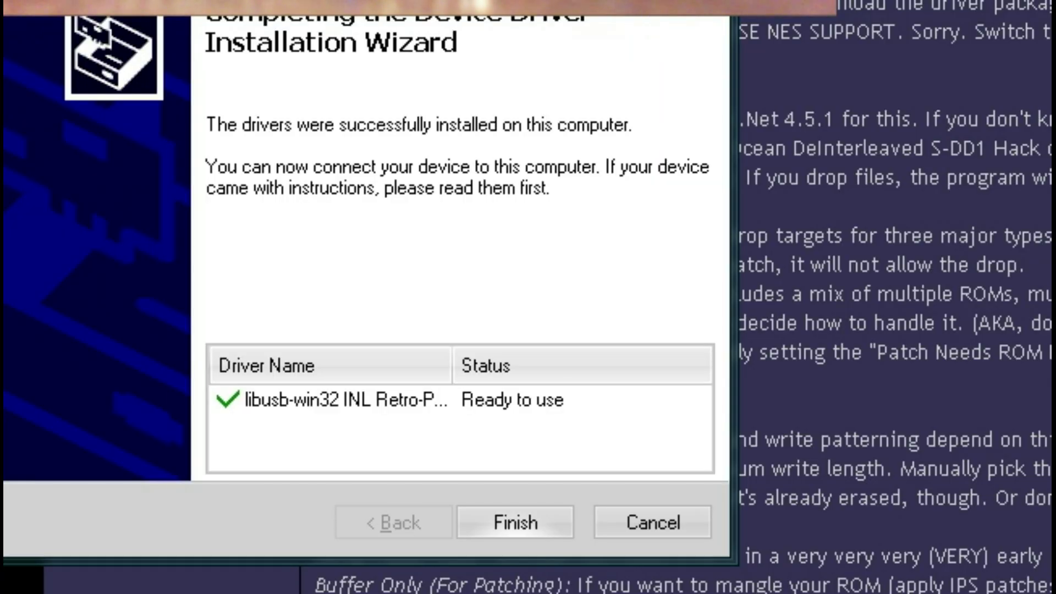
left_click(515, 522)
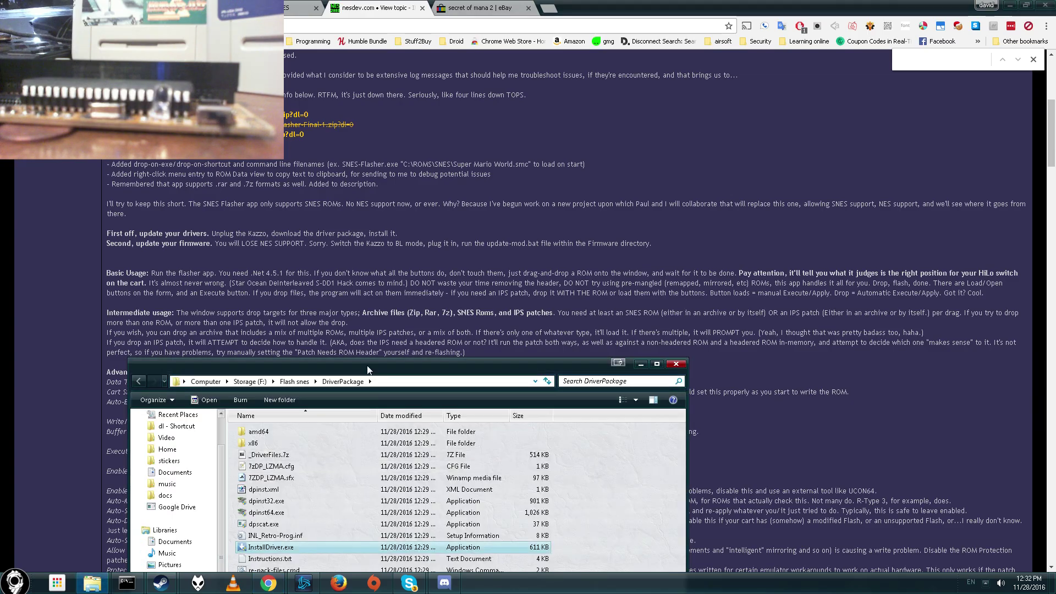
left_click_drag(367, 369, 365, 172)
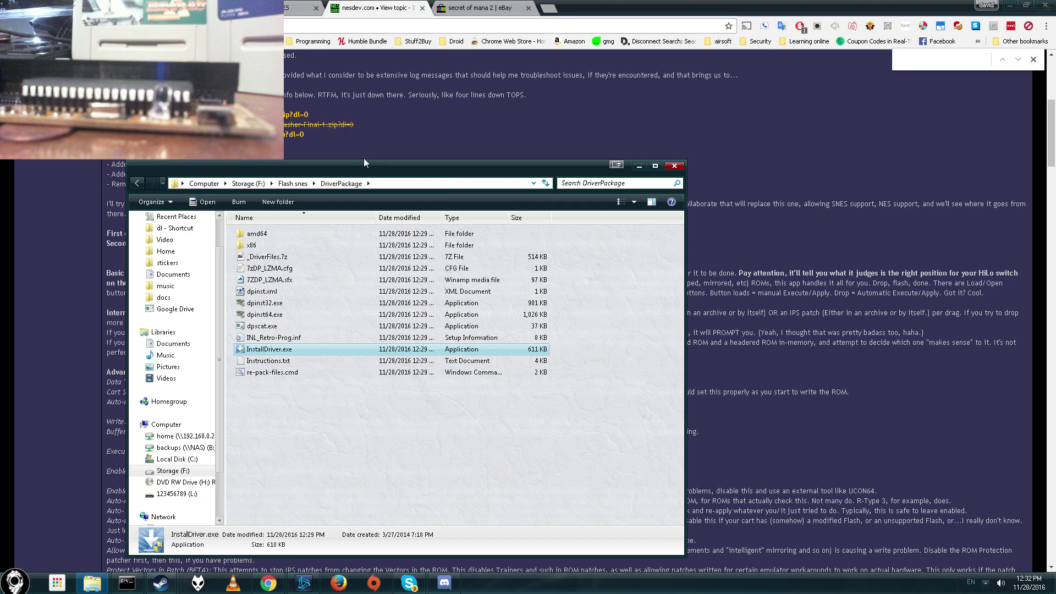
left_click(290, 185)
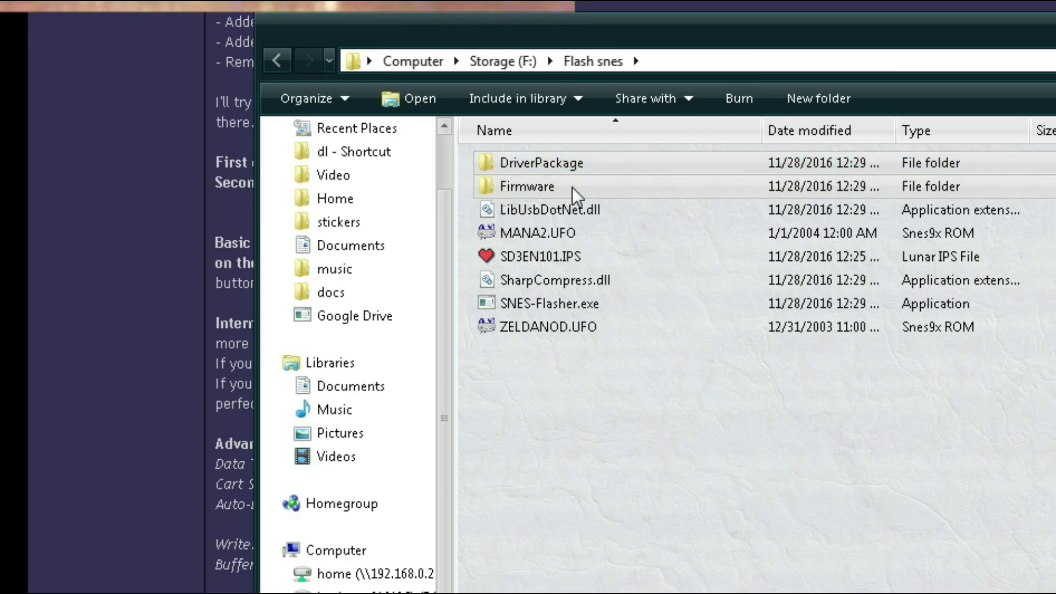
Update the Kazzo firmware by running update-mod.bat from the Firmware folder
double_click(572, 187)
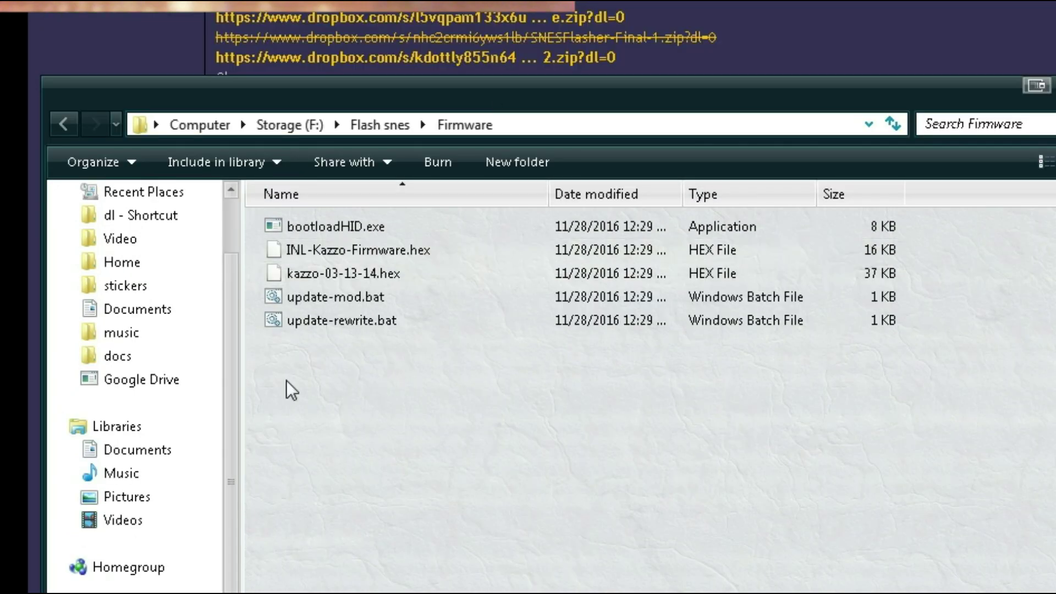
double_click(325, 299)
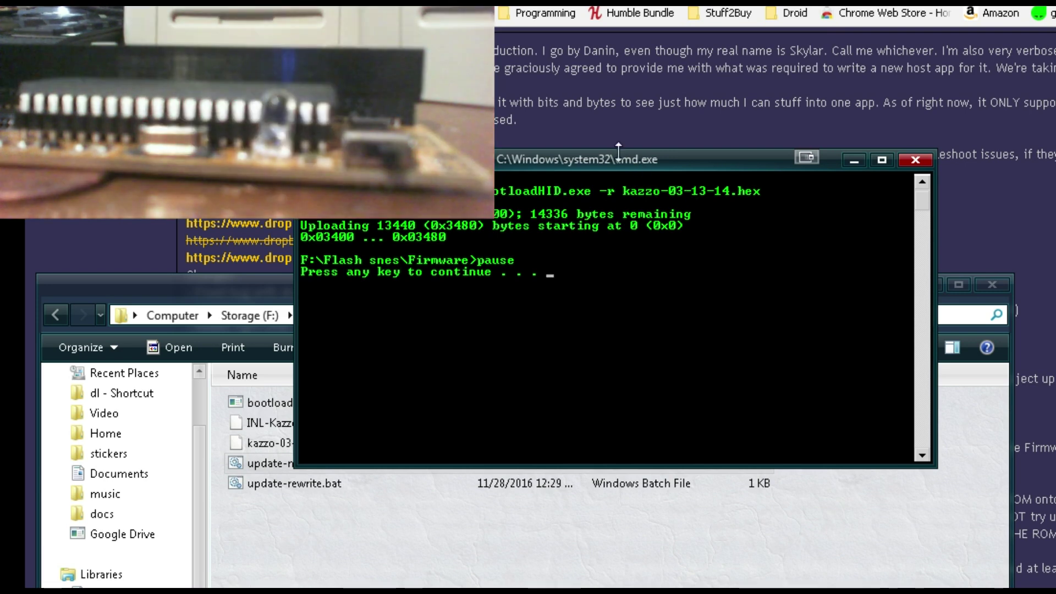
left_click_drag(618, 152, 735, 156)
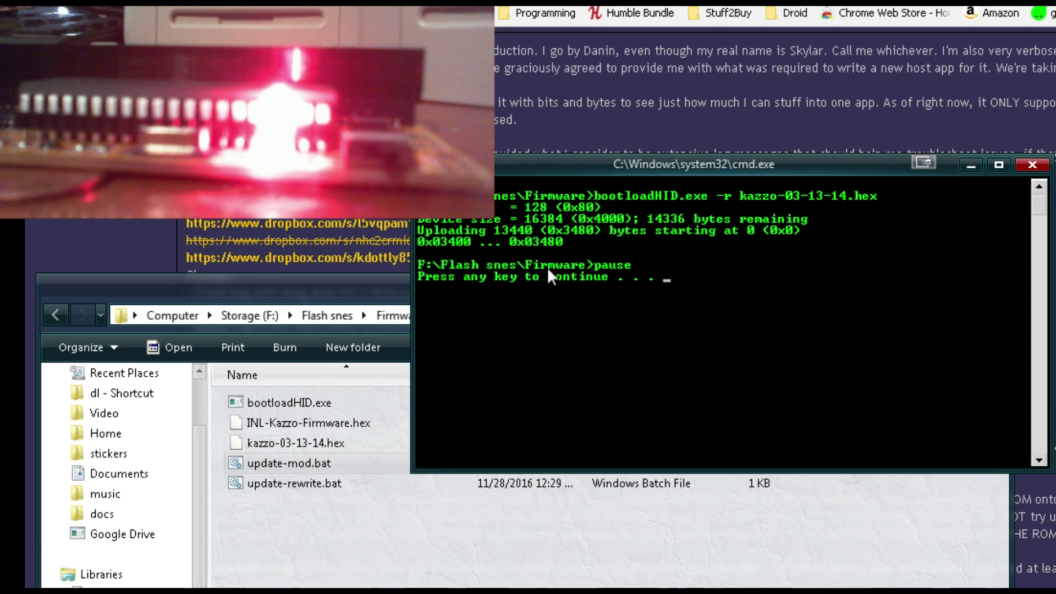
key("Return")
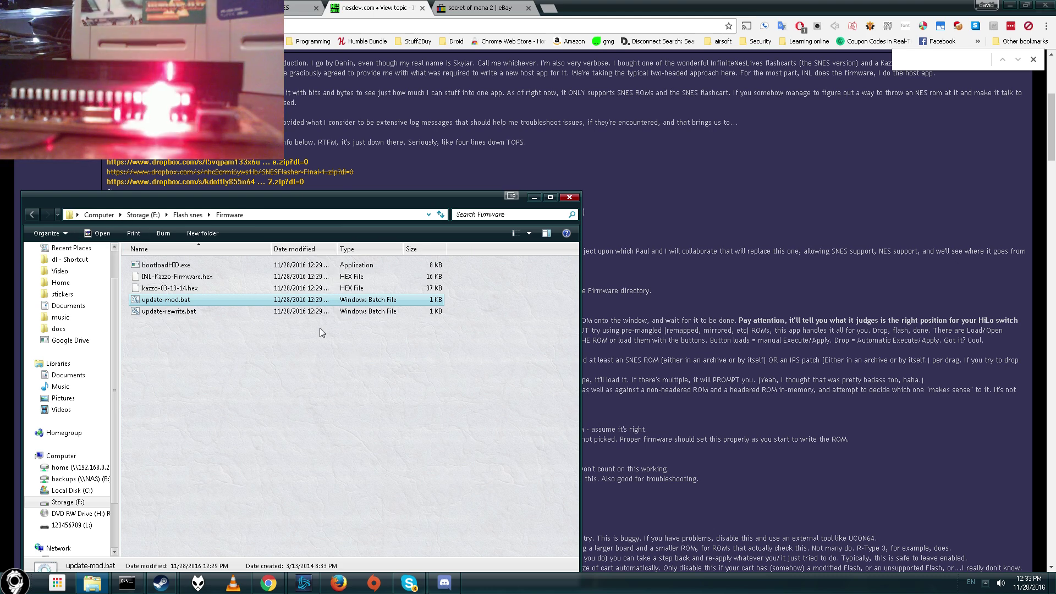
Launch SNES-Flasher.exe from Flash snes and untick the always-ask security option
left_click(190, 214)
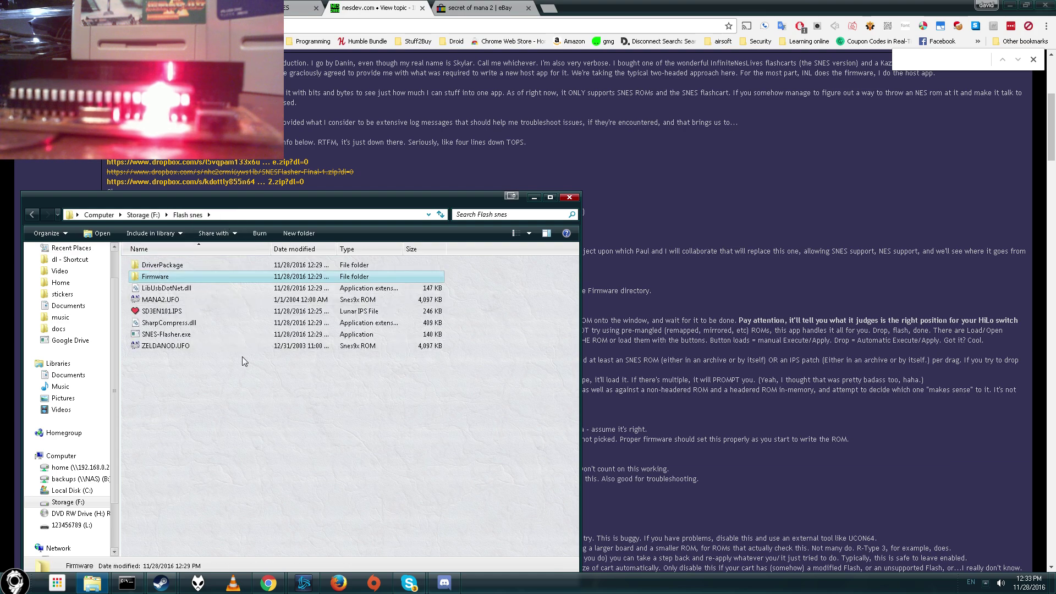
double_click(171, 334)
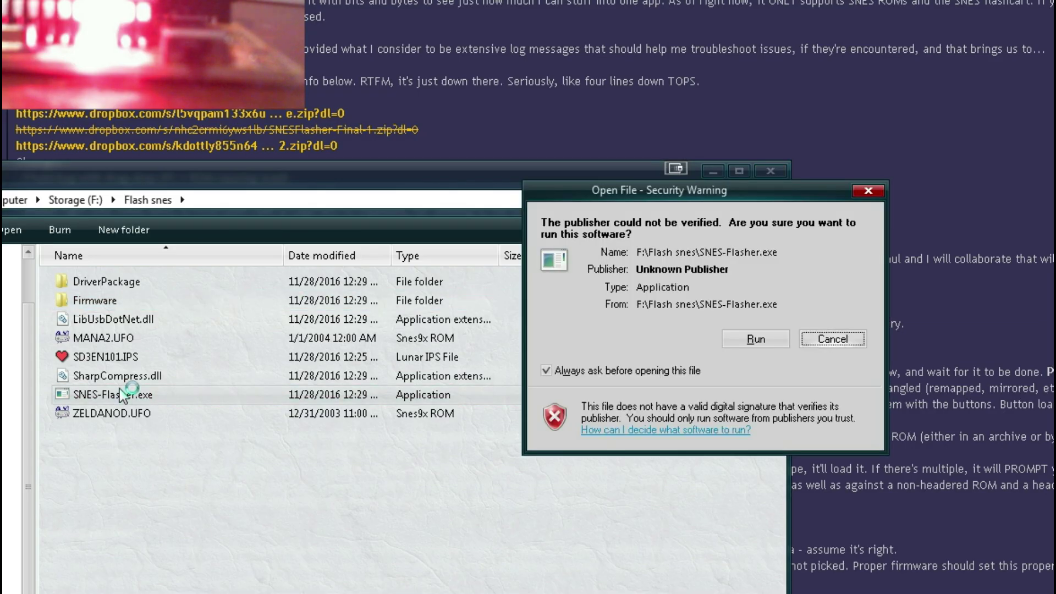
left_click(649, 376)
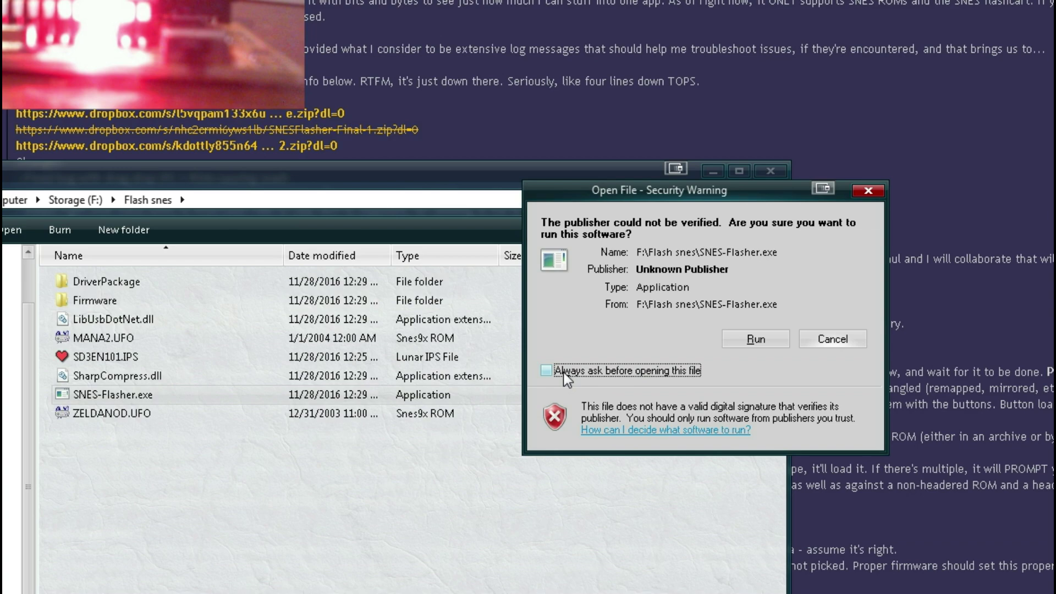
Run SNES-Flasher past the security warning and move its window aside, leaving Data Type unchanged
left_click(748, 338)
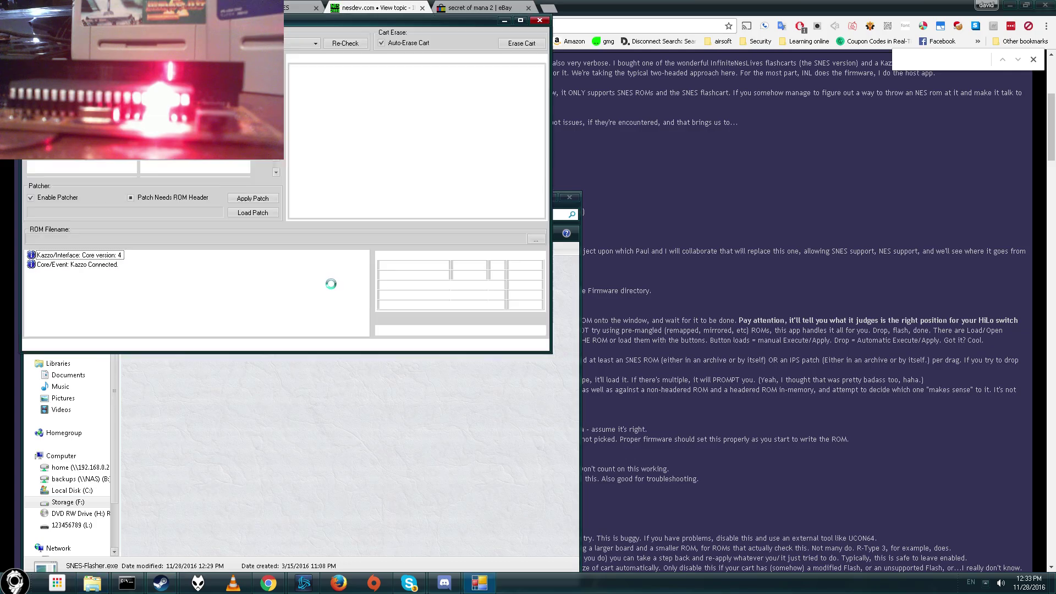
left_click_drag(197, 26, 383, 96)
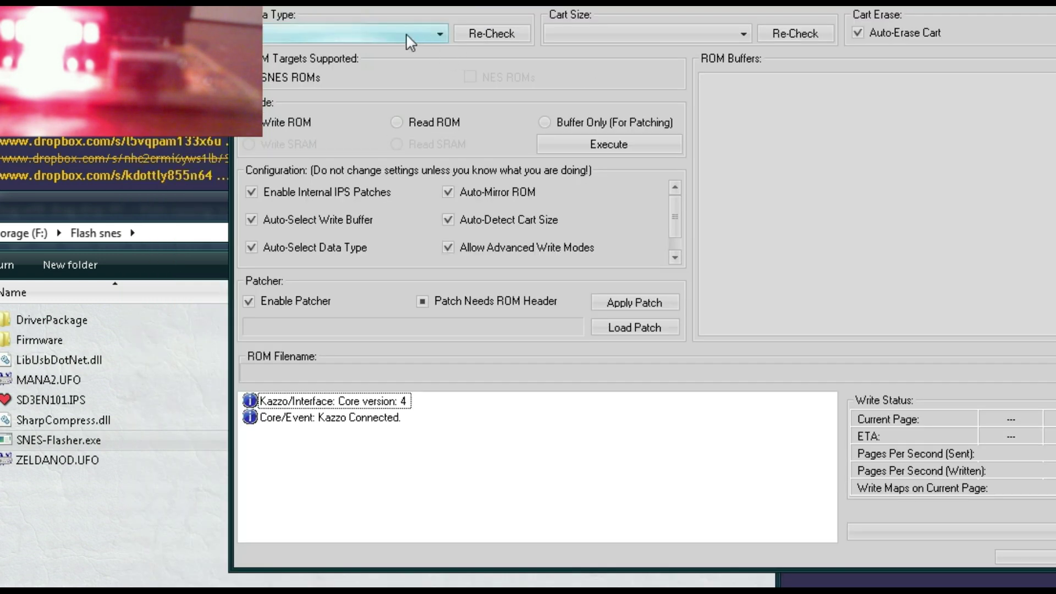
left_click(307, 59)
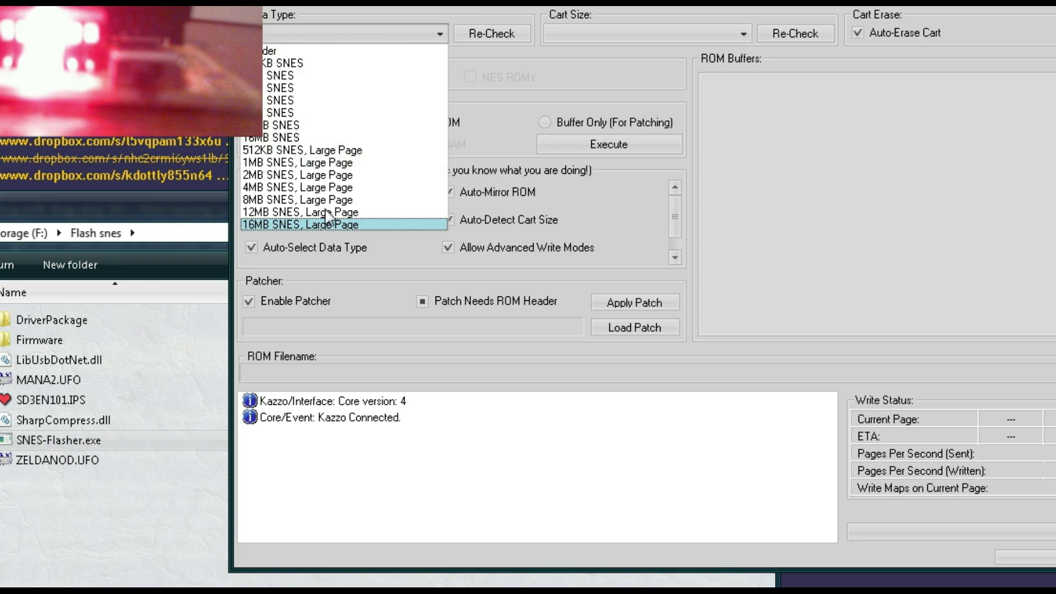
left_click(160, 576)
key("super+d")
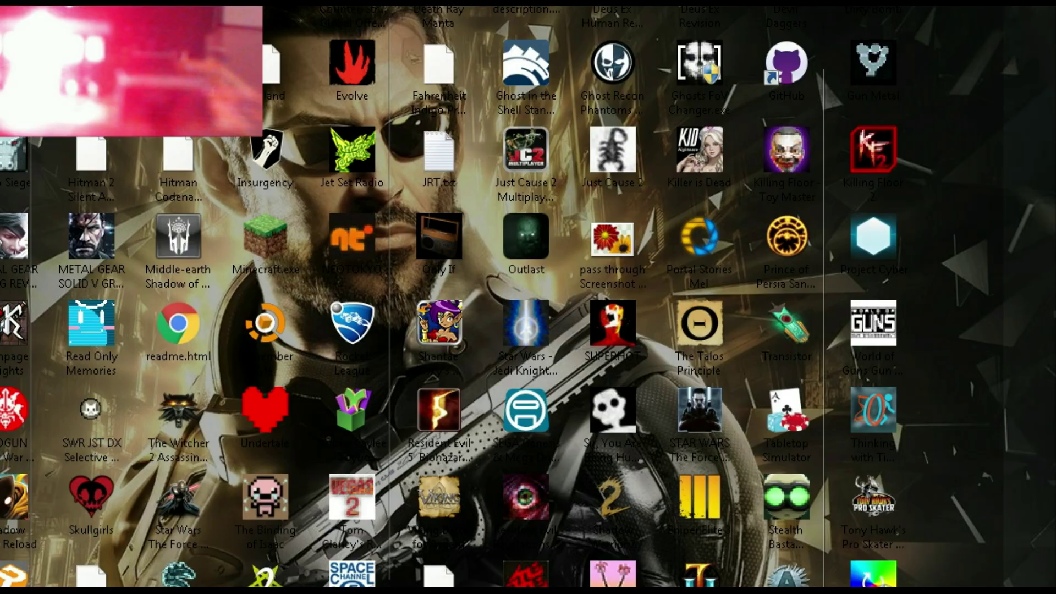
key("super+d")
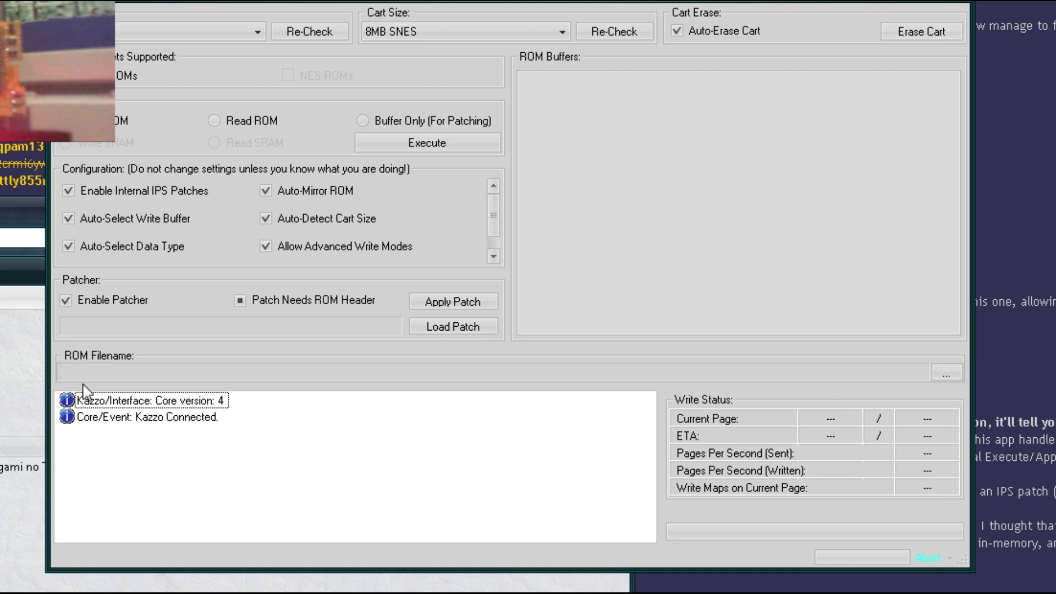
Load 'Zelda no Densetsu - Kamigami no Triforce.sfc' and confirm it reads as a LoROM image
left_click(955, 374)
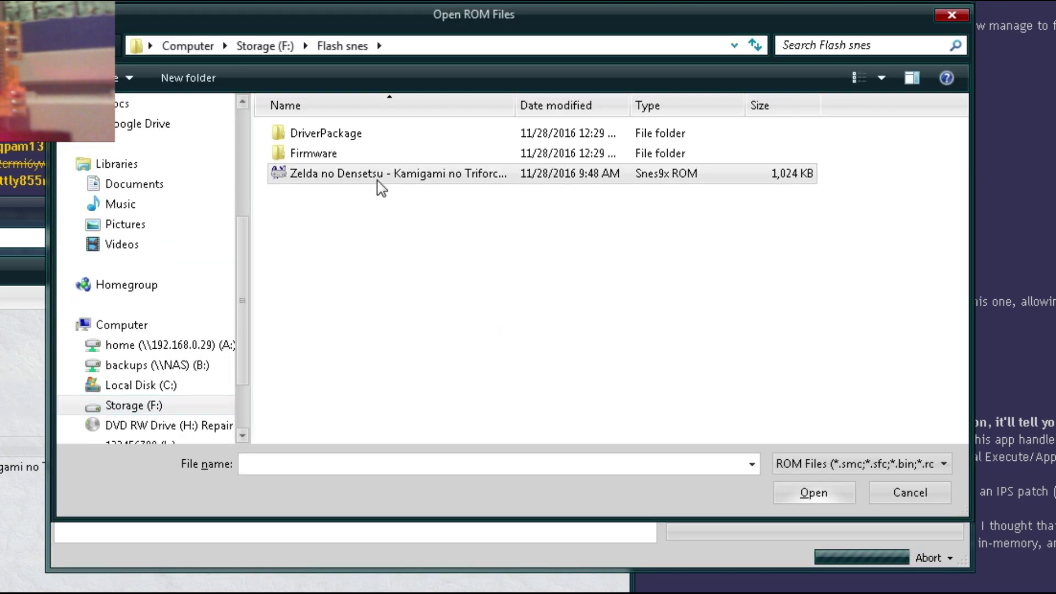
double_click(378, 177)
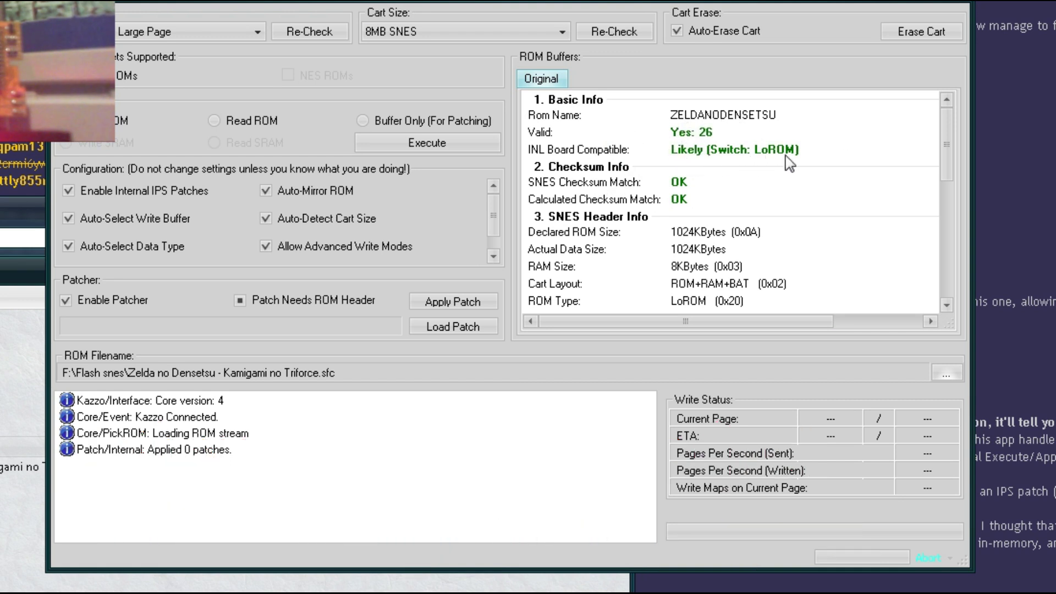
left_click(676, 306)
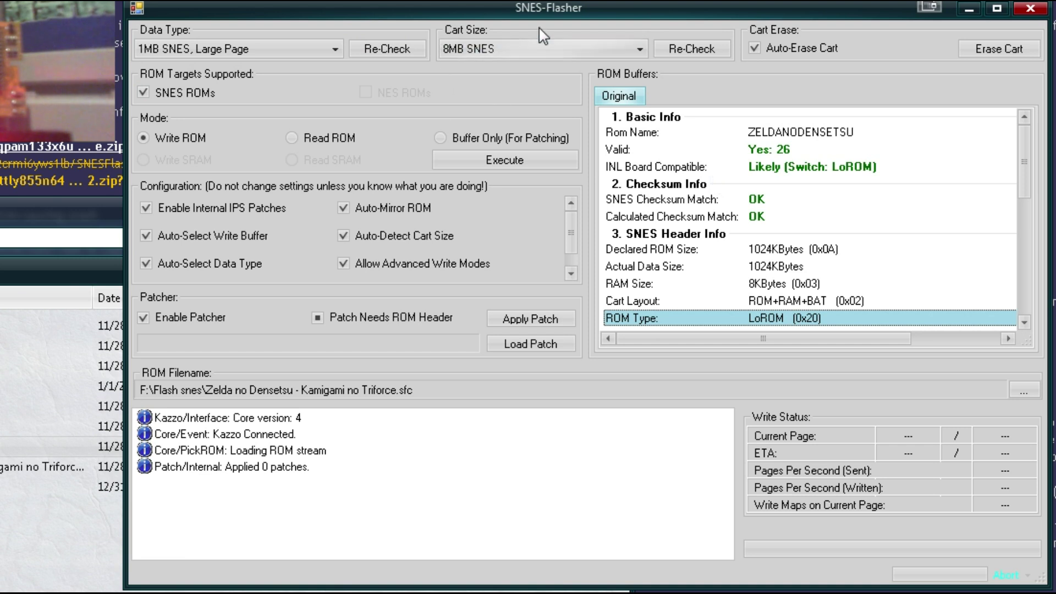
Keep the cart size at 8MB SNES and recheck the detected 1MB SNES data type
left_click(520, 55)
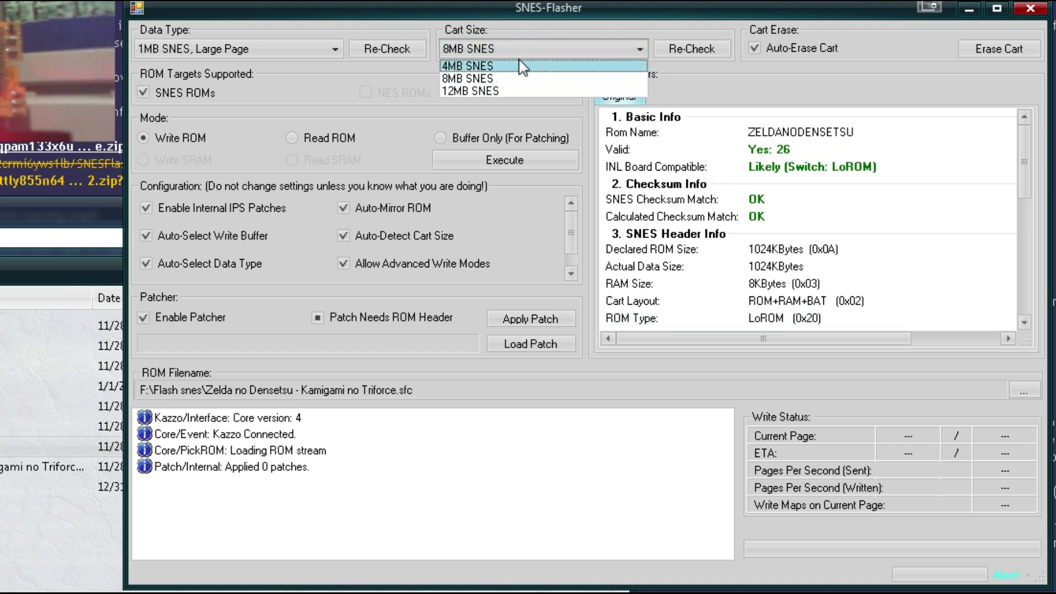
left_click(532, 47)
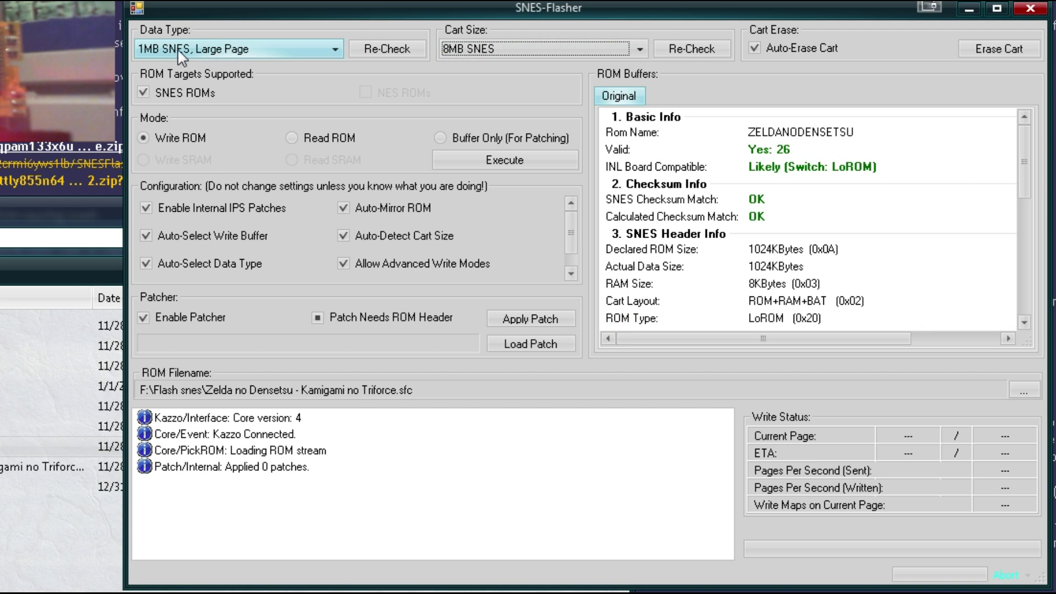
left_click(338, 49)
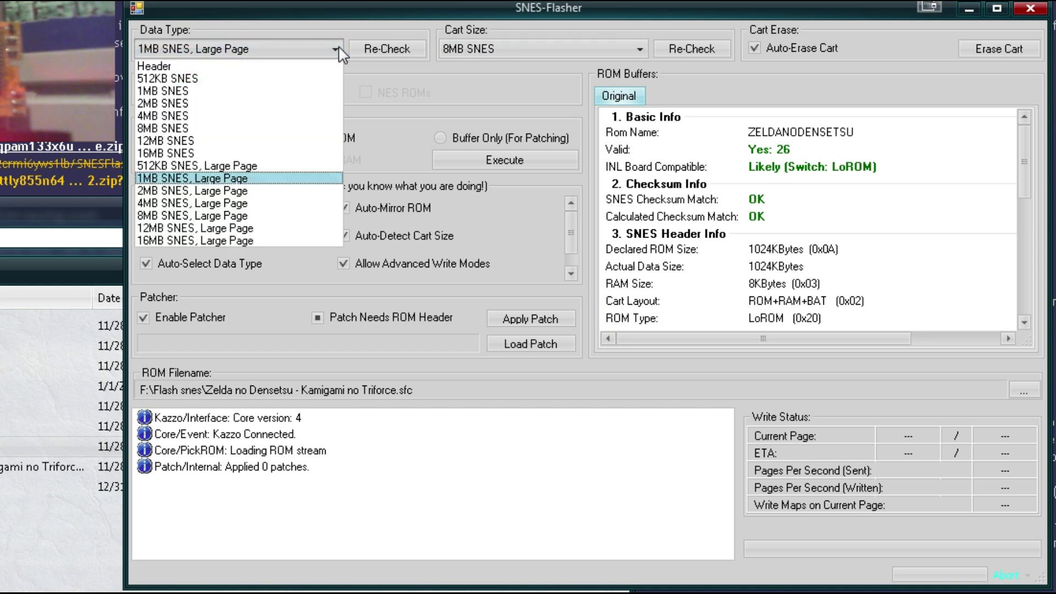
left_click(337, 49)
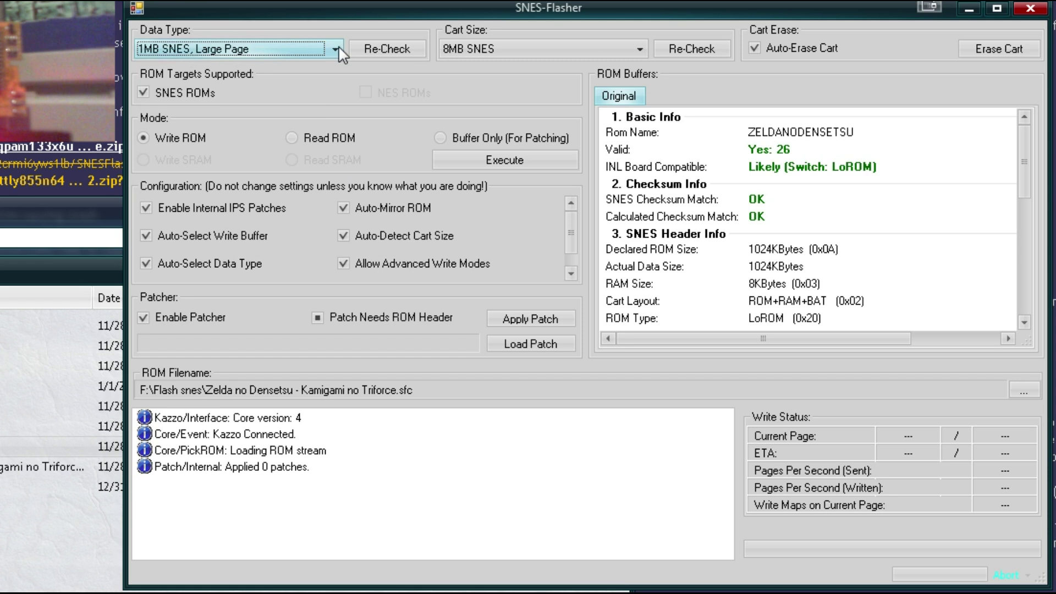
left_click(339, 49)
left_click(387, 49)
left_click(386, 48)
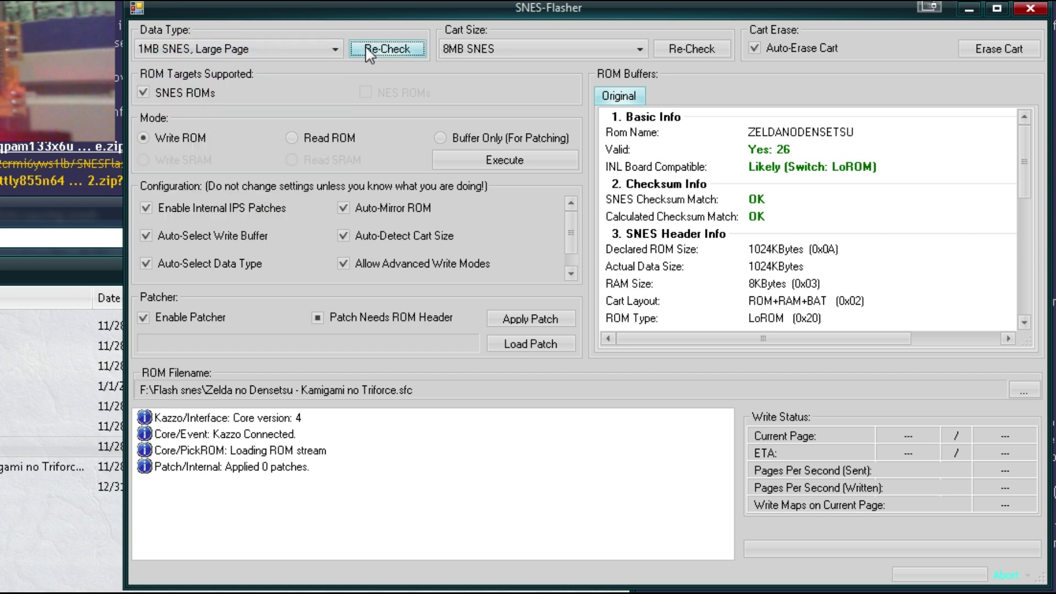
left_click(323, 55)
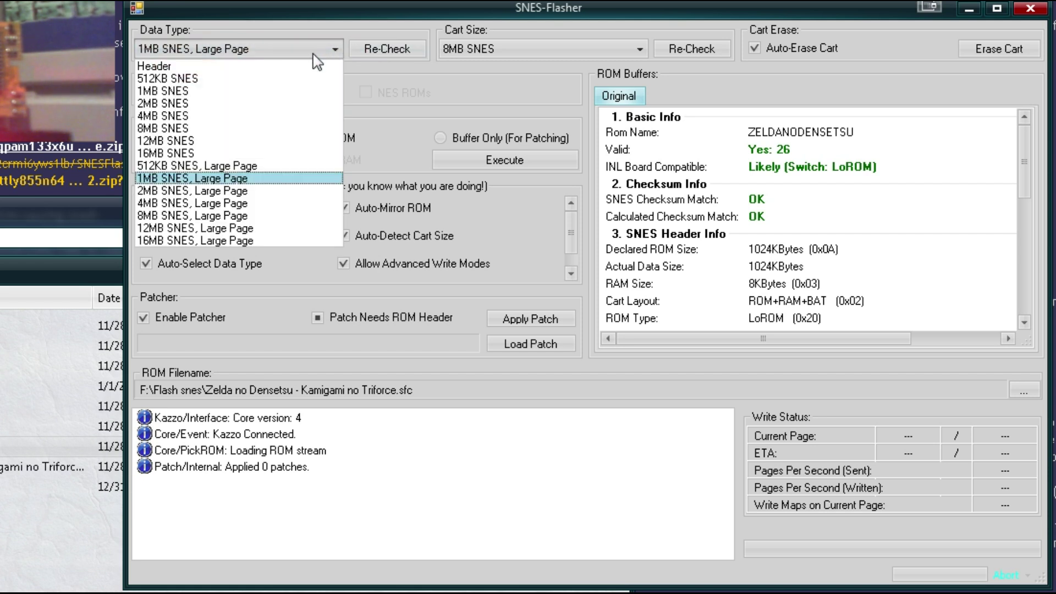
left_click(313, 54)
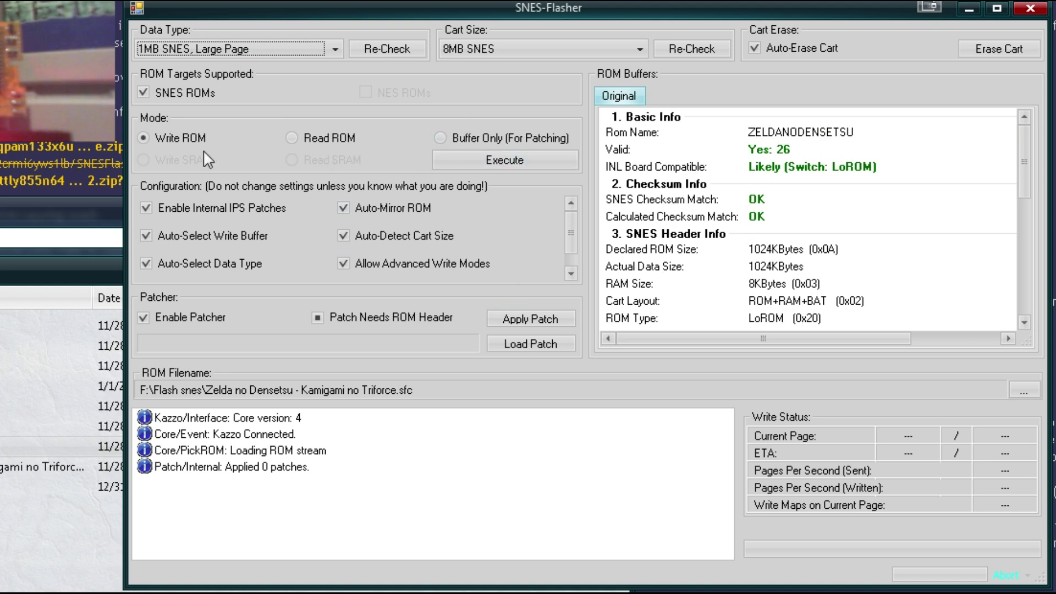
Erase the cart and write all 8192 pages of the Zelda ROM with 4MB SNES, Large Page
left_click(511, 161)
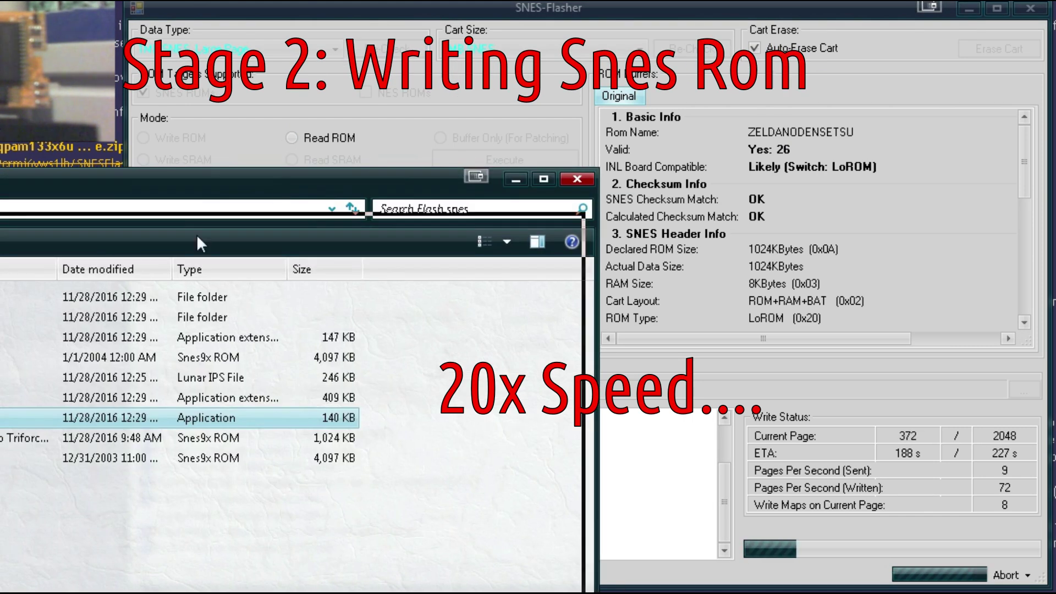
left_click(537, 8)
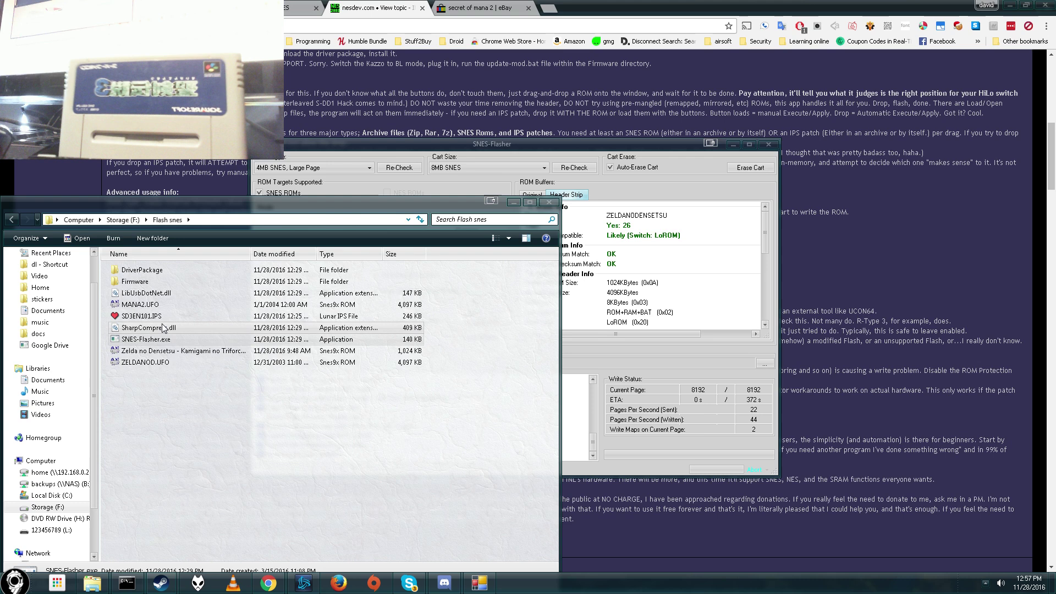
Test MANA2.UFO in the Snes9X emulator, then close the emulator
double_click(140, 304)
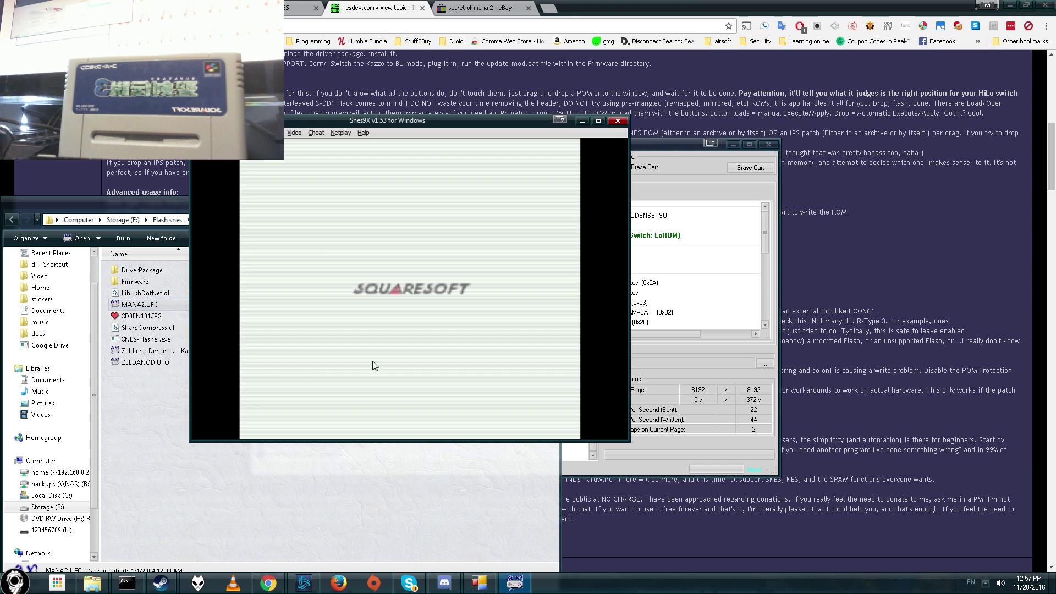
left_click(617, 121)
left_click(527, 139)
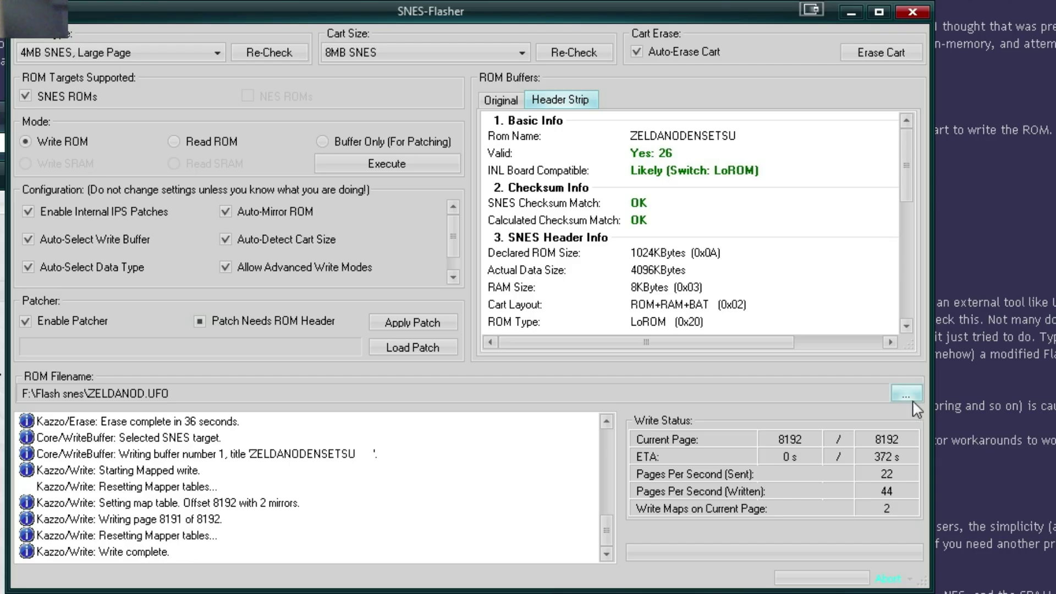
Load MANA2.UFO as the ROM to write, showing all files (*.*)
left_click(466, 231)
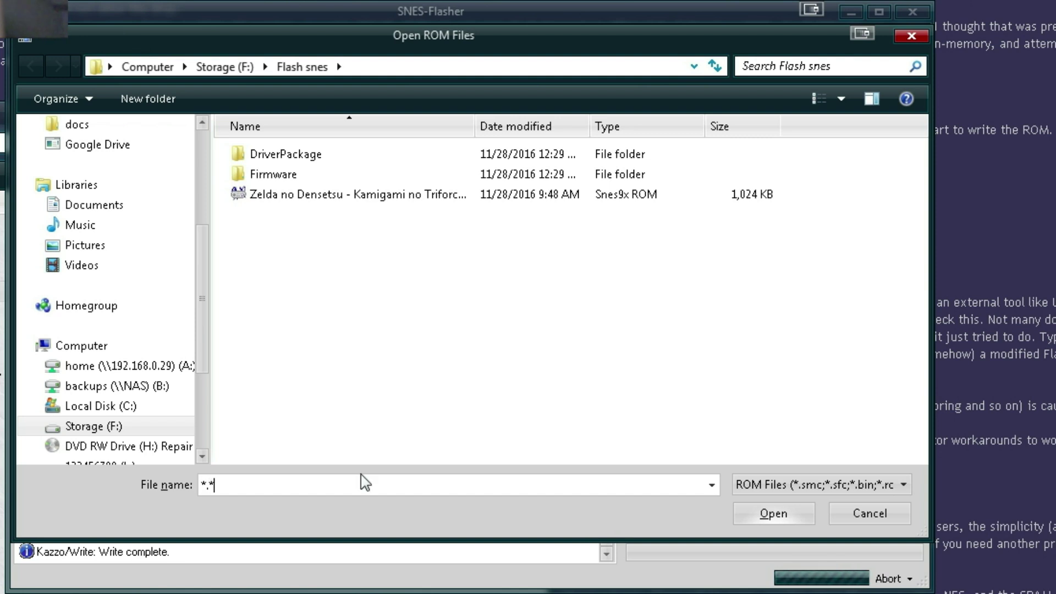
key("Return")
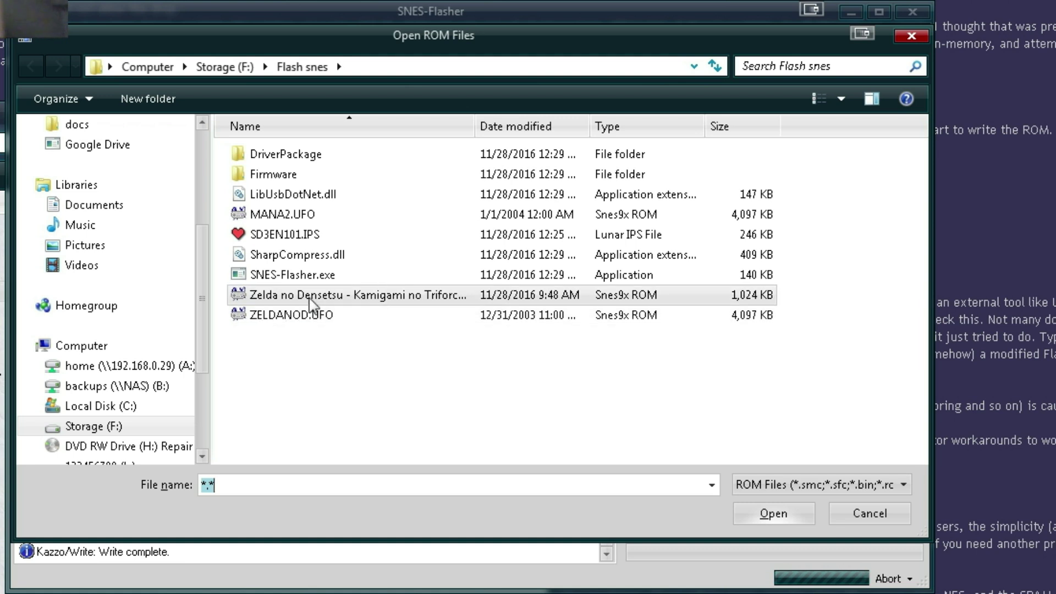
double_click(300, 214)
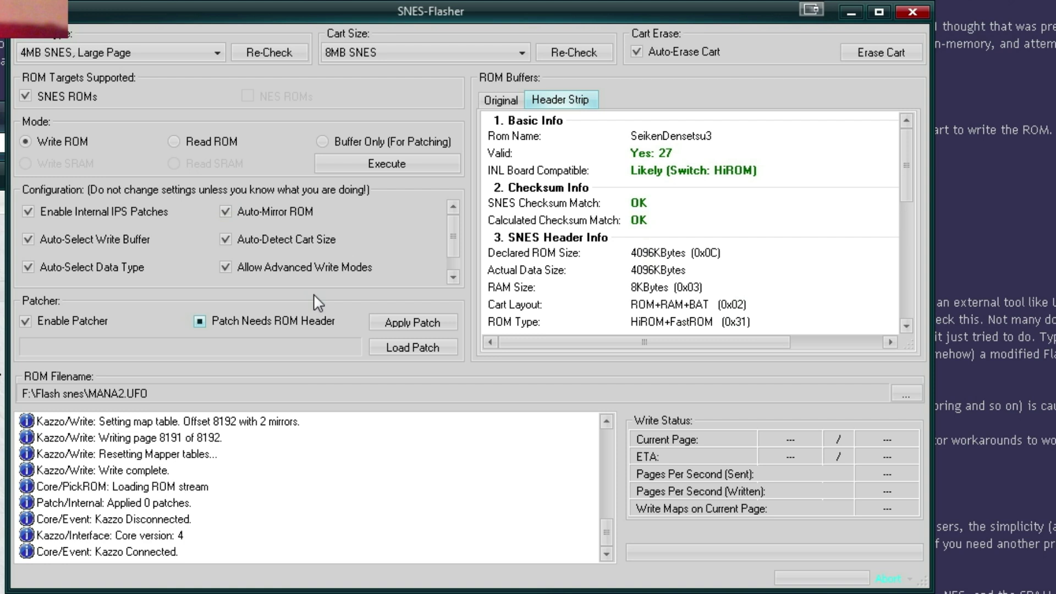
Turn on Auto-Fix ROM Checksums and load the SD3EN101.IPS English patch
left_click(451, 279)
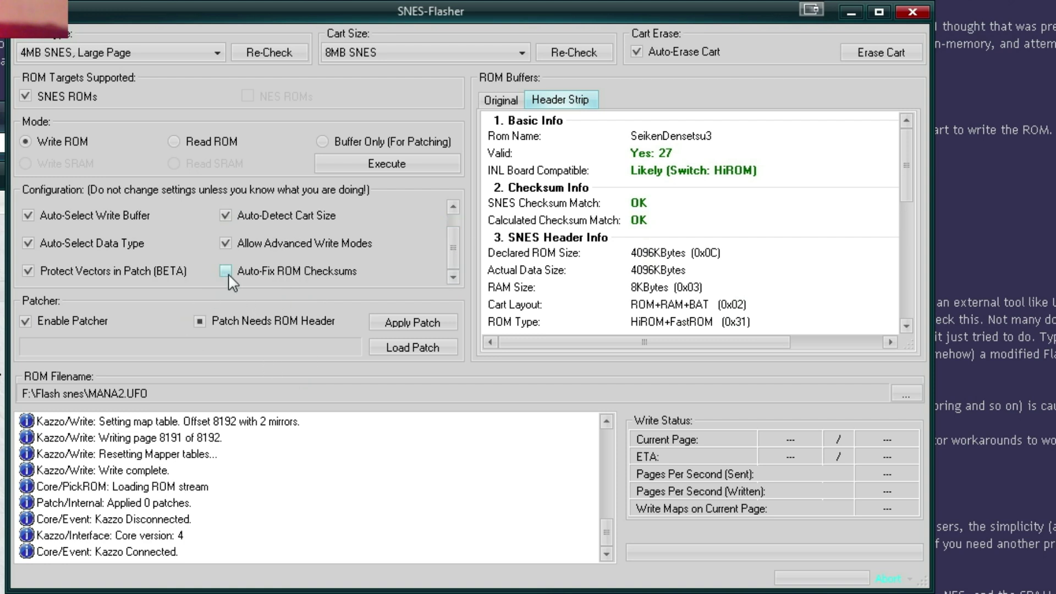
left_click(259, 273)
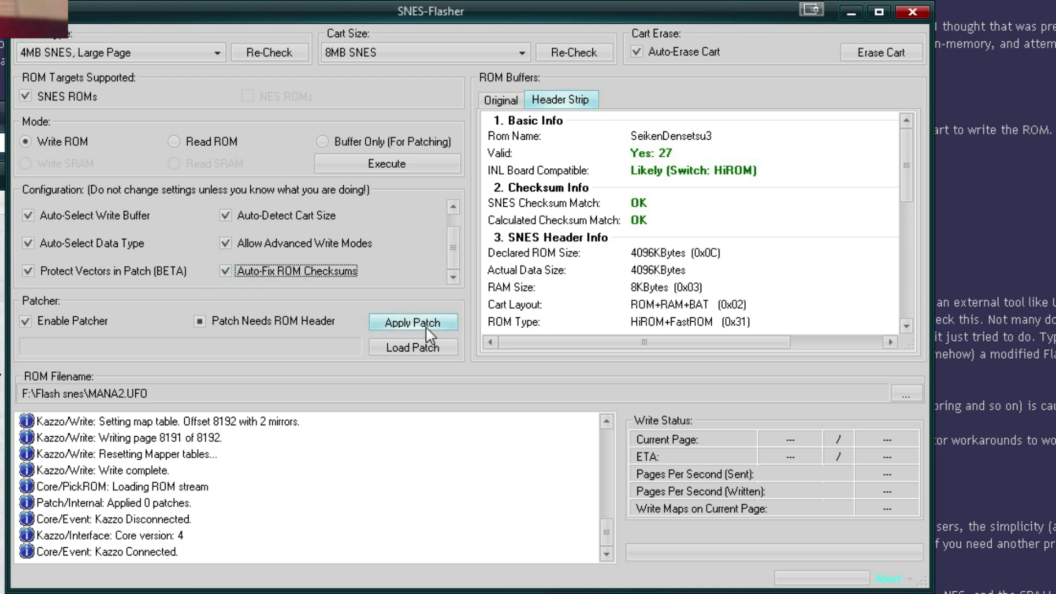
left_click(413, 348)
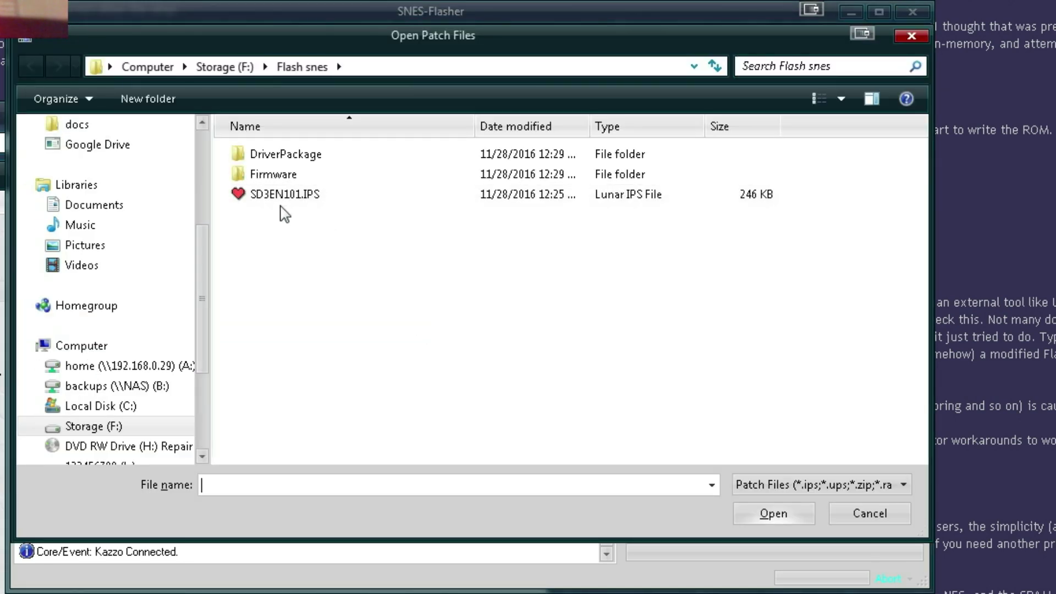
double_click(280, 196)
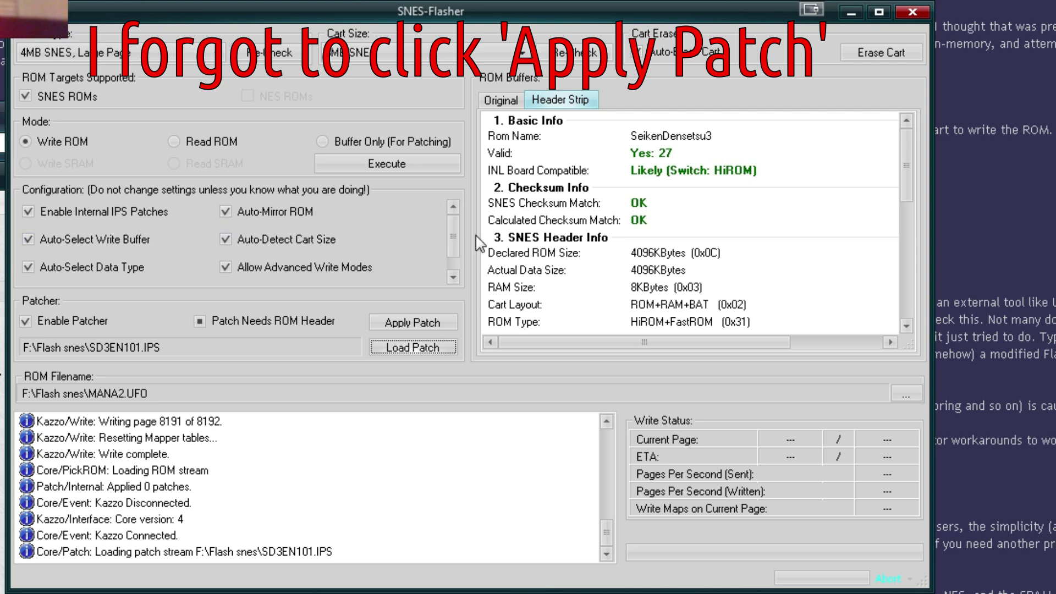
Start erasing the cart to write the patched MANA2.UFO
scroll(454, 280, "down", 1)
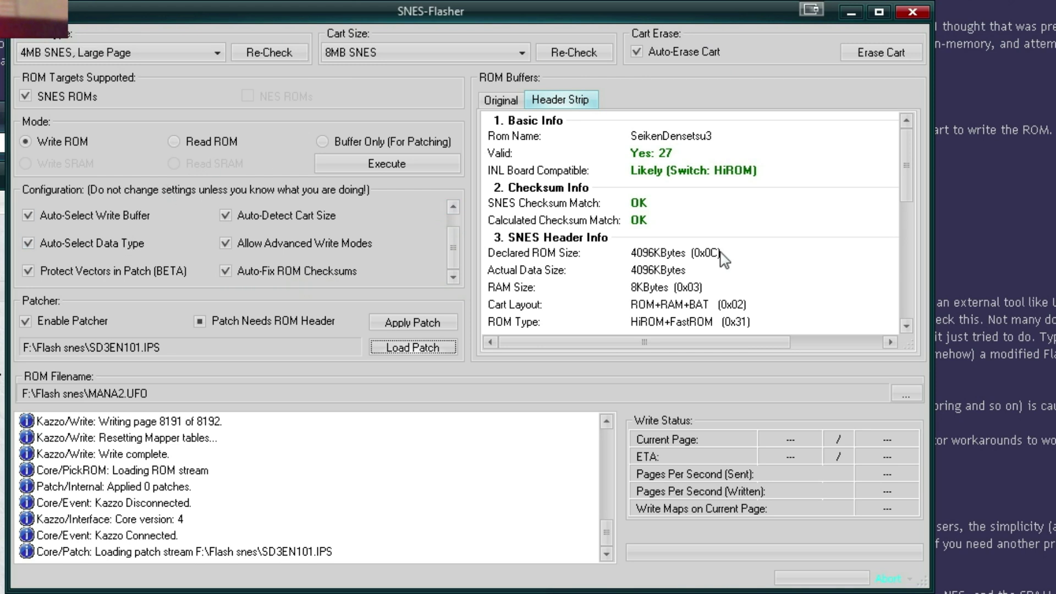
left_click_drag(910, 158, 910, 162)
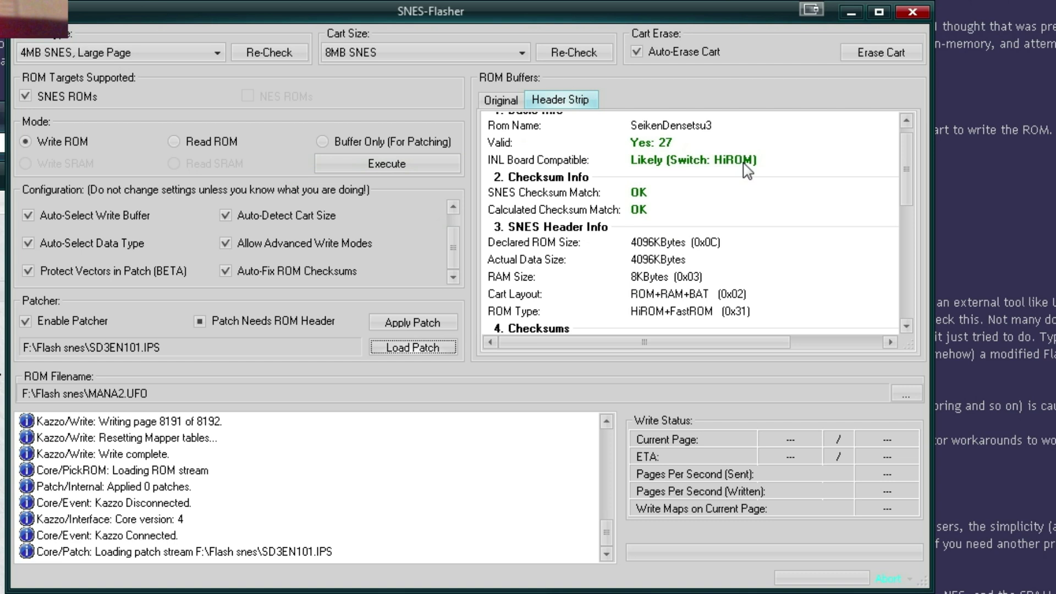
left_click(719, 164)
left_click(387, 165)
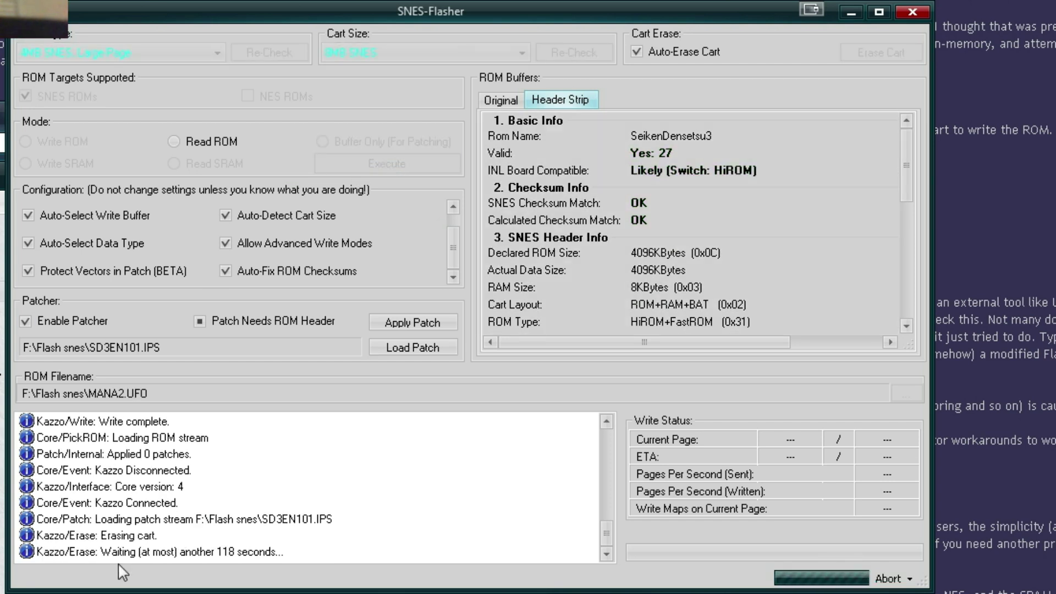
Move the flasher window up and right while all 8192 pages of MANA2.UFO are written
left_click(129, 552)
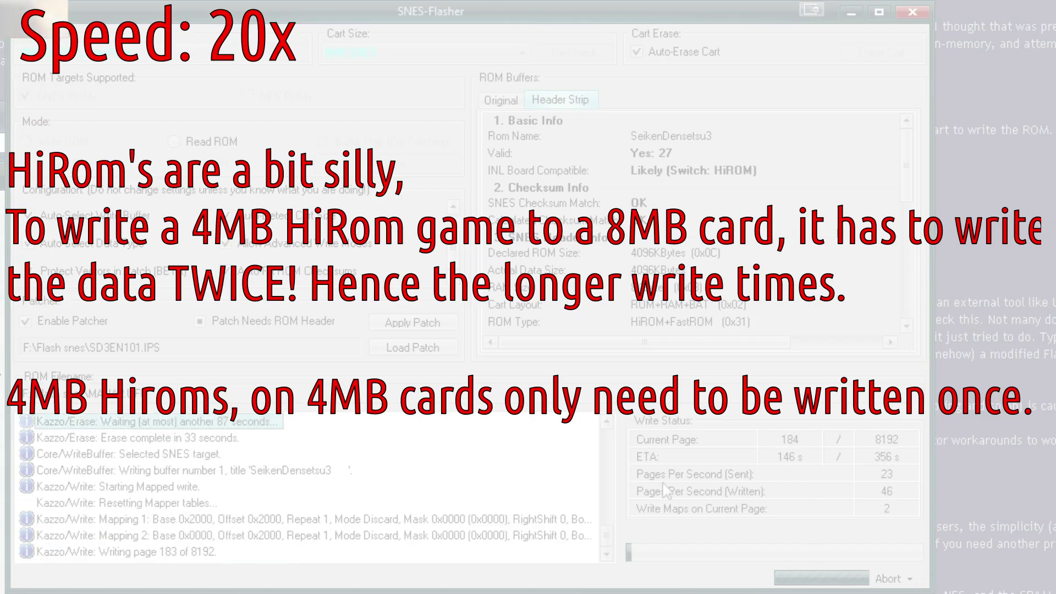
left_click_drag(431, 11, 538, 0)
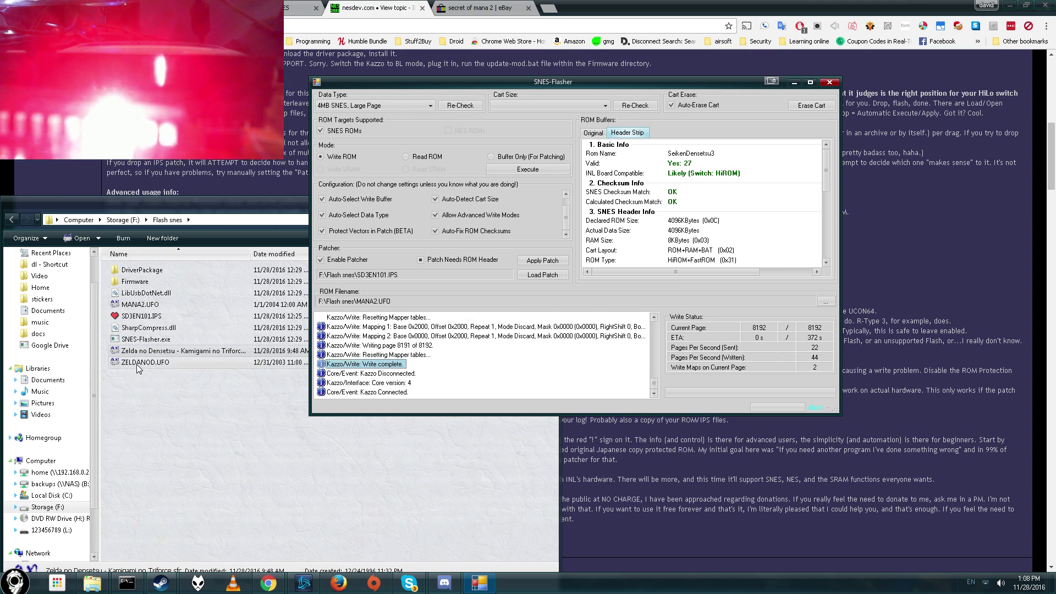
left_click(243, 363)
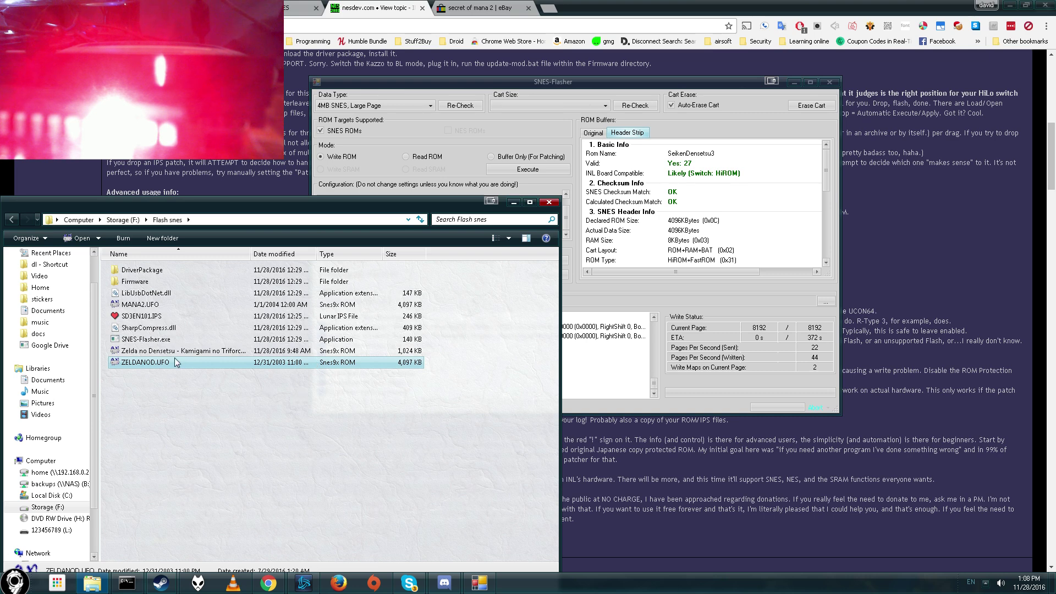
left_click(363, 351)
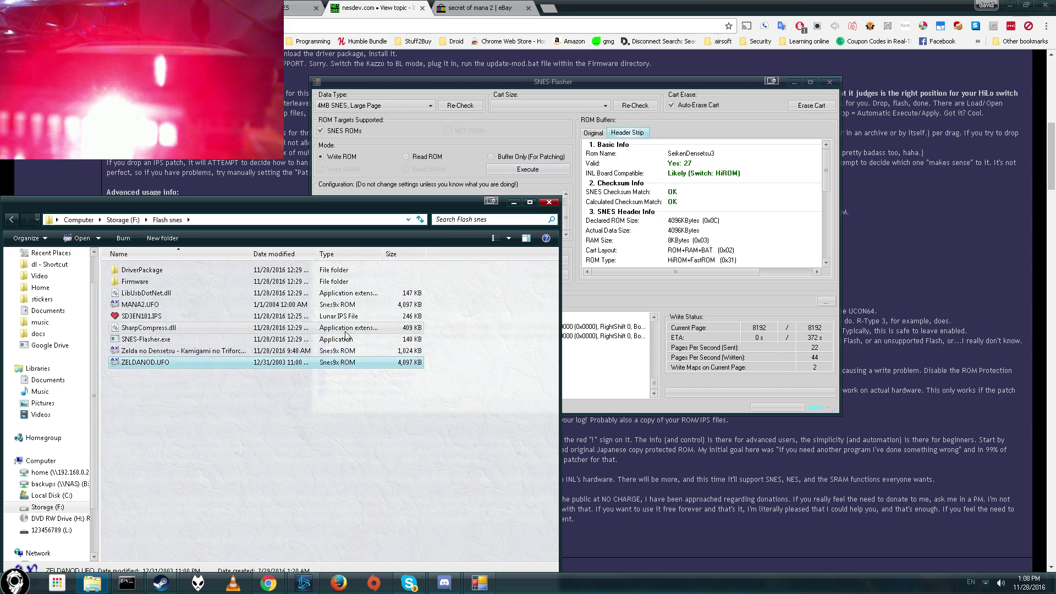
left_click(355, 363)
left_click(534, 87)
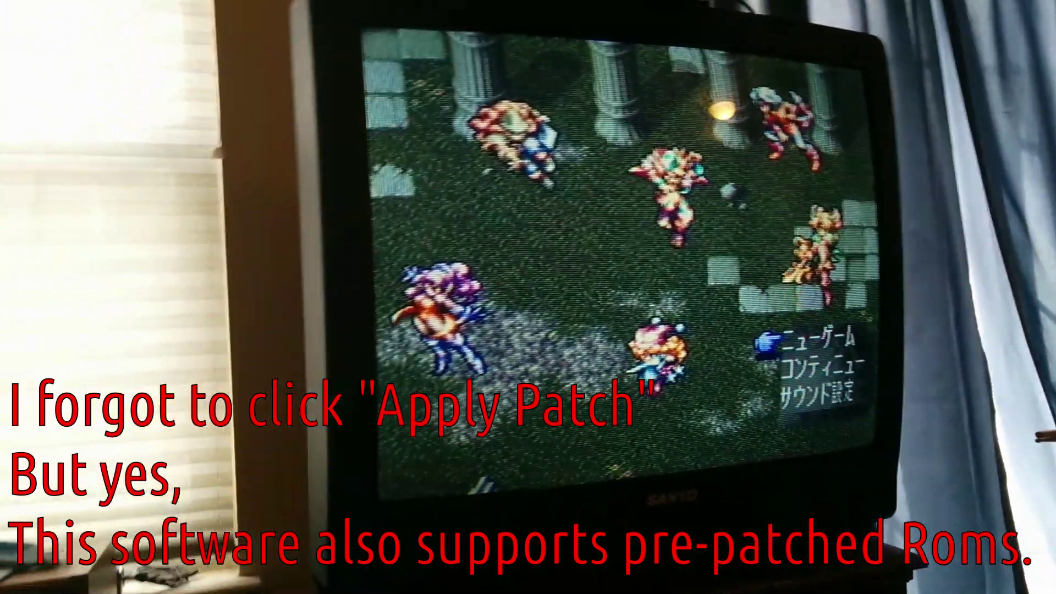
Start a new English game, choose the Grappler, and erase his default name
key("Down")
key("Down")
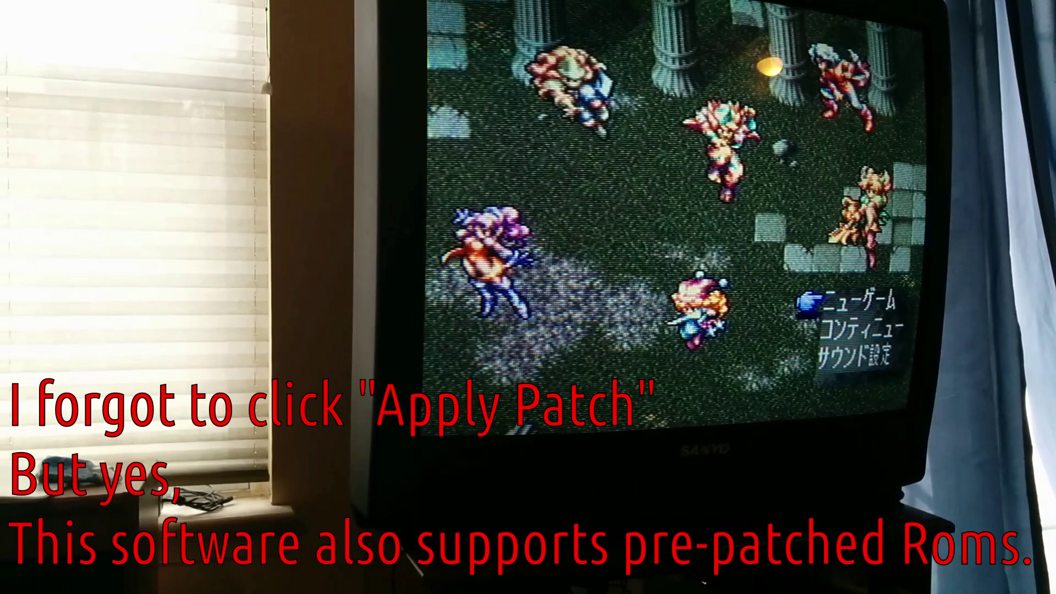
key("Return")
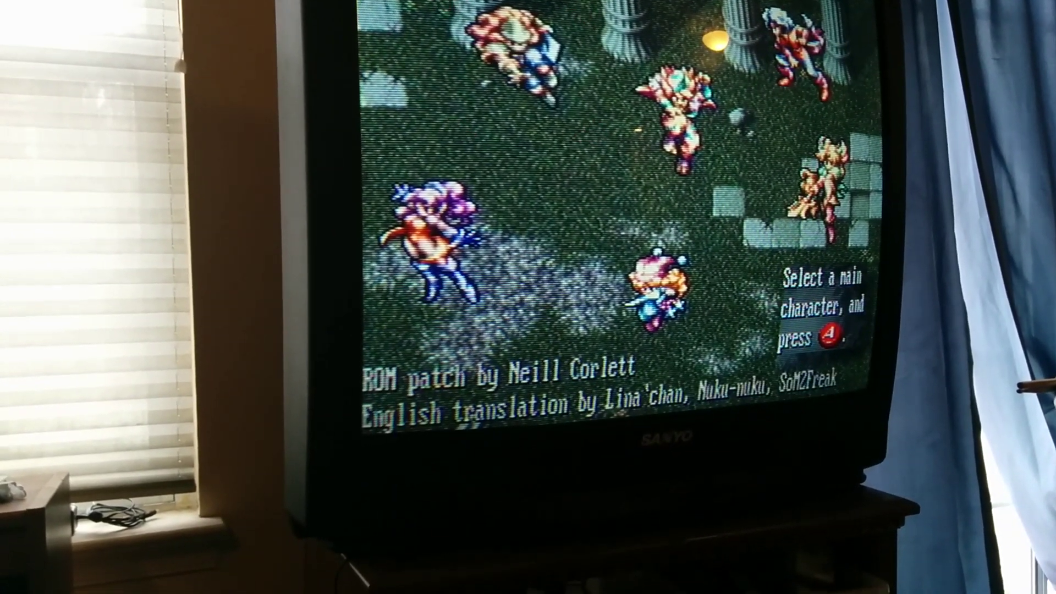
key("a")
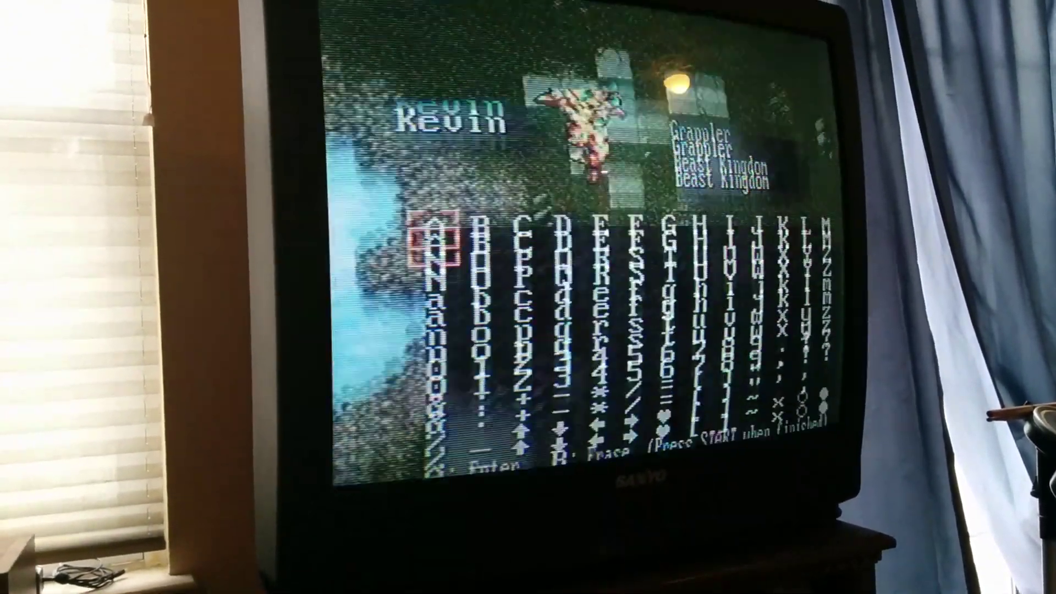
key("b")
key("b")
key("b")
key("b")
key("b")
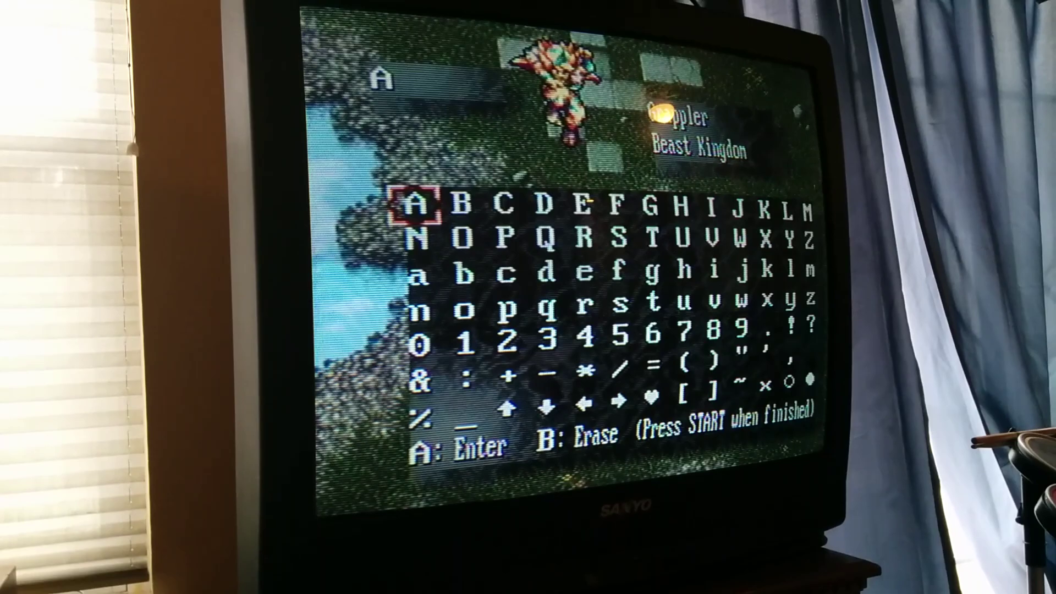